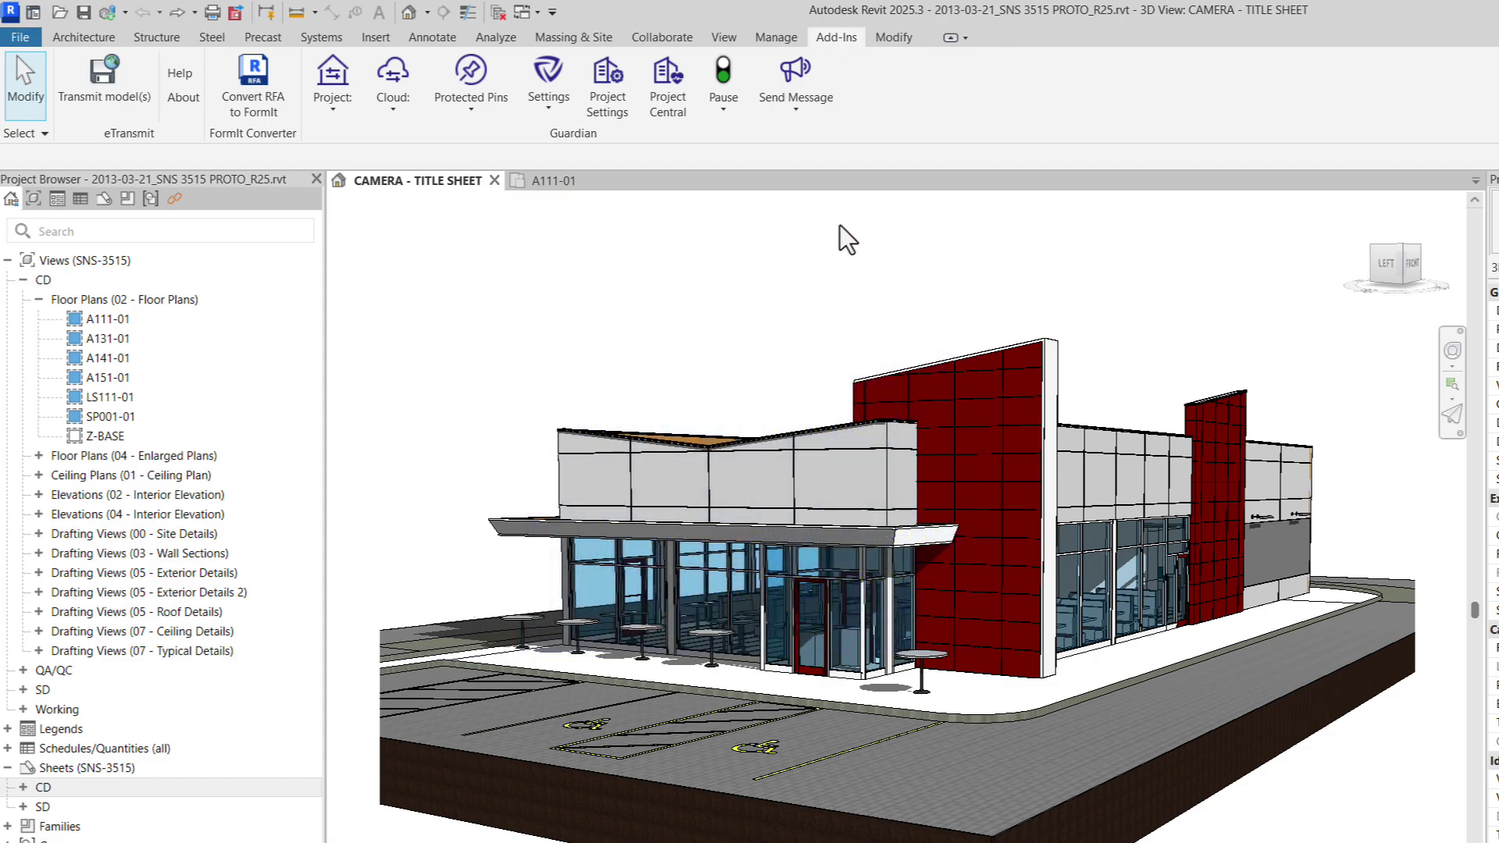
# Open floor plan view A111-01 and start copying grid H above the drive-thru window
pyautogui.click(573, 180)
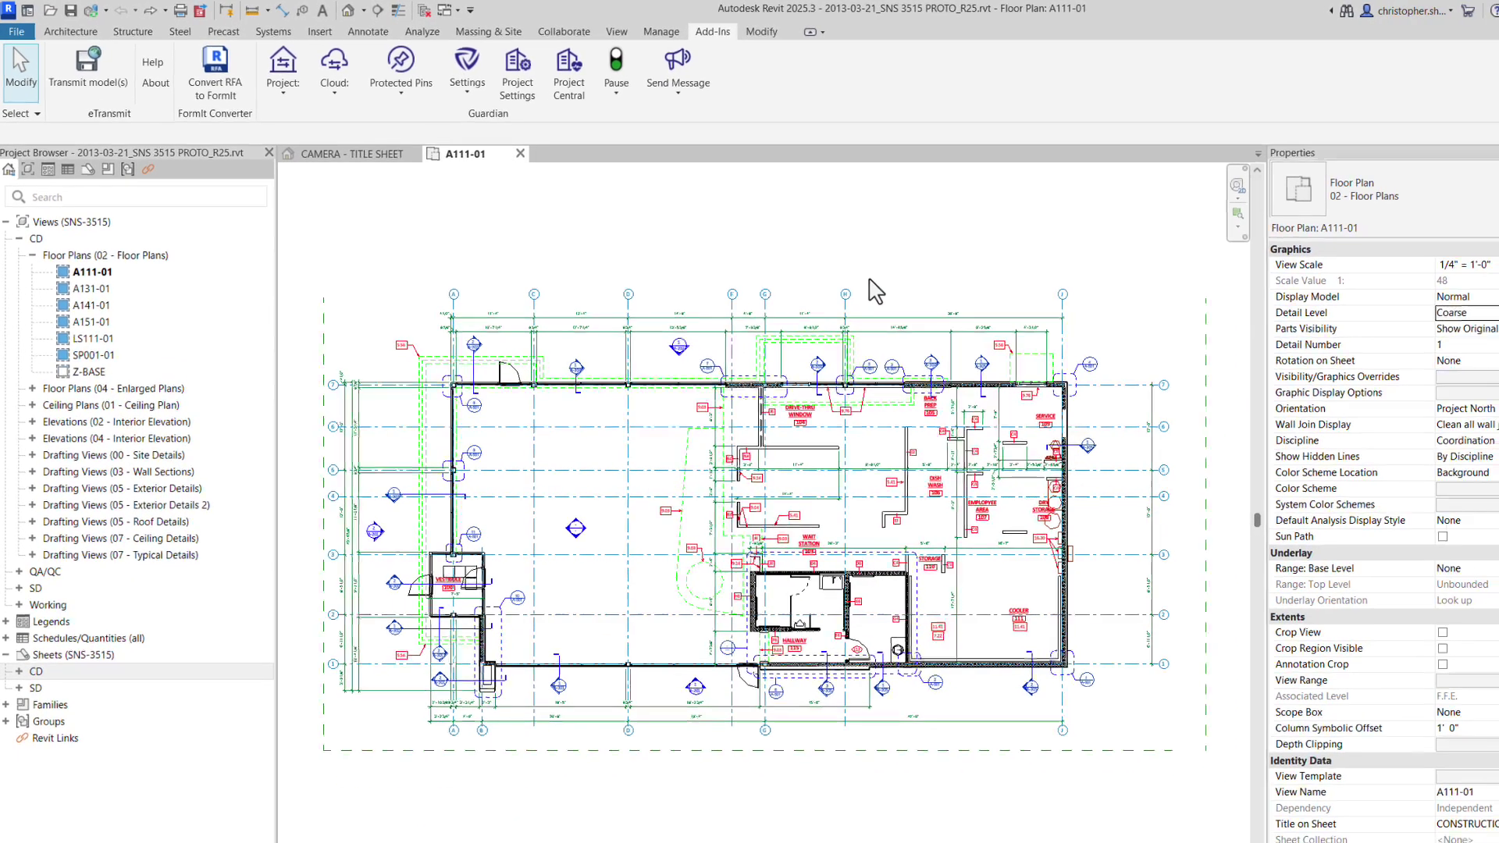
pyautogui.scroll(5, 874, 291)
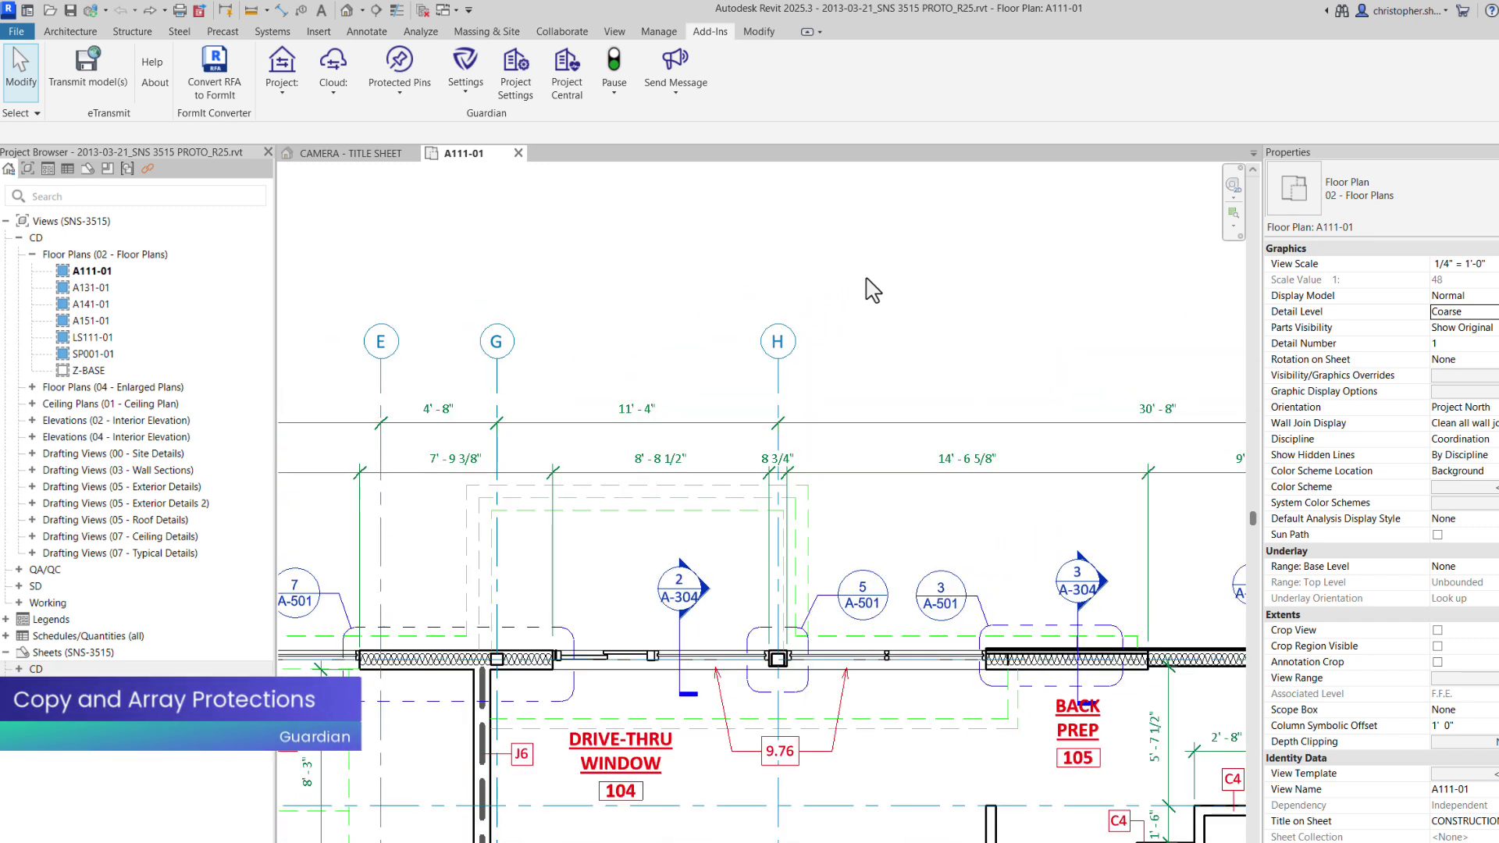
pyautogui.click(778, 382)
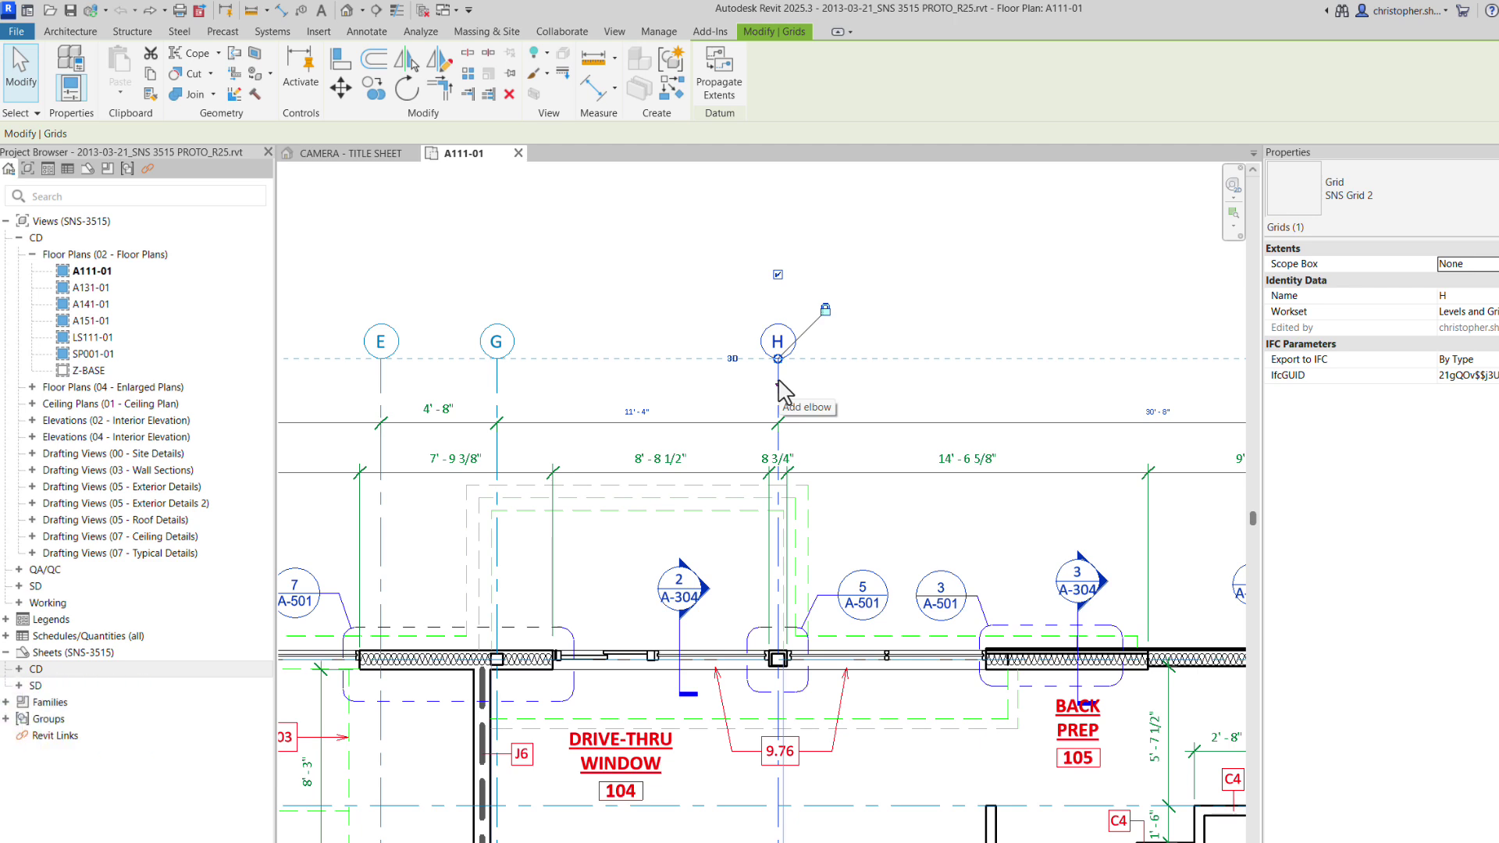
pyautogui.click(373, 87)
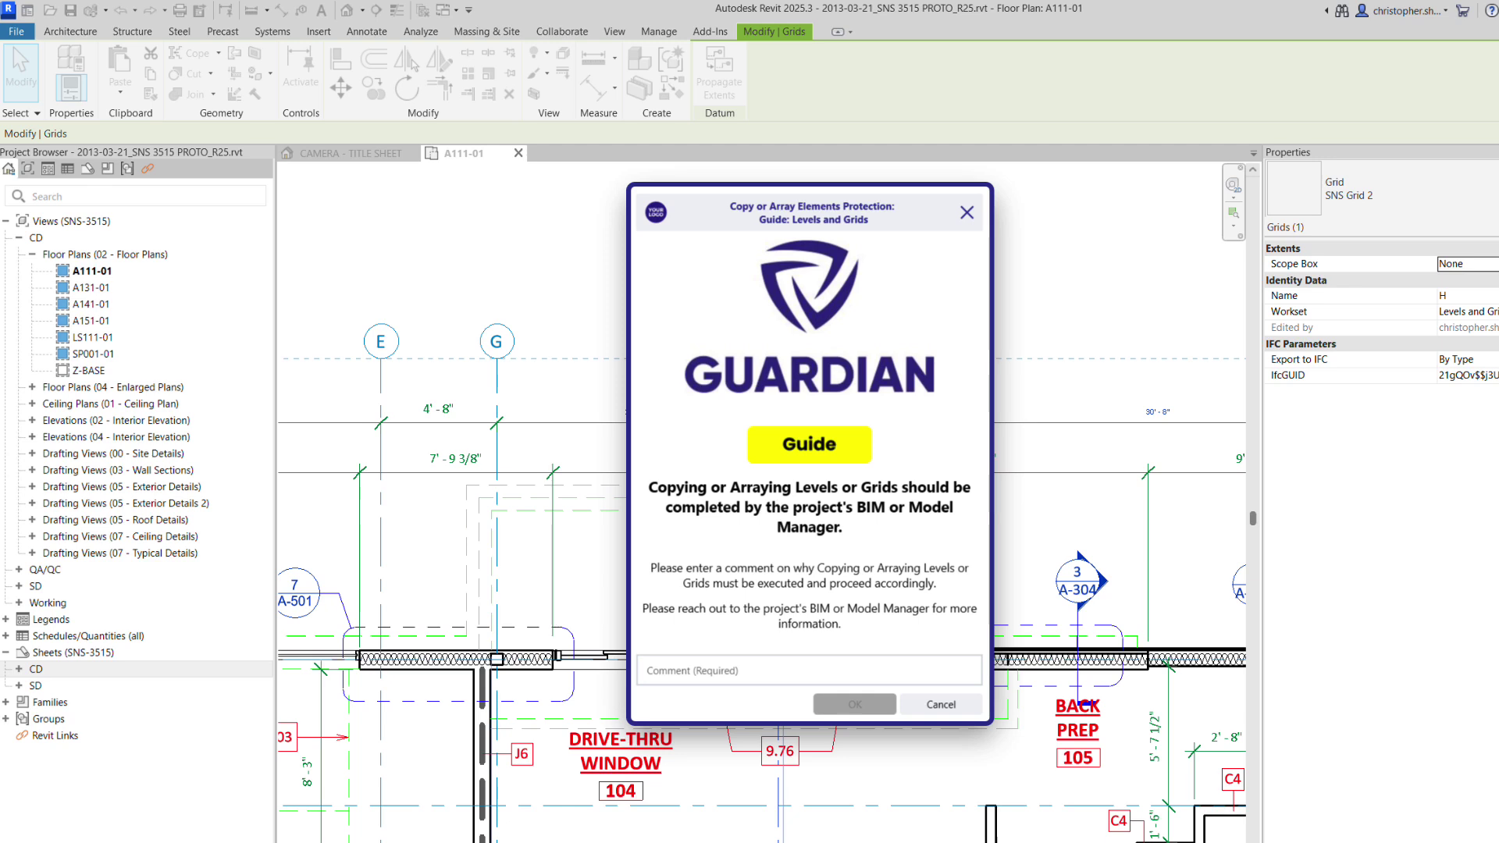
# Give the reason "Asked by the Project Architect to add a new H grid" and place the grid copy about 3' - 6" east of grid H
pyautogui.click(809, 670)
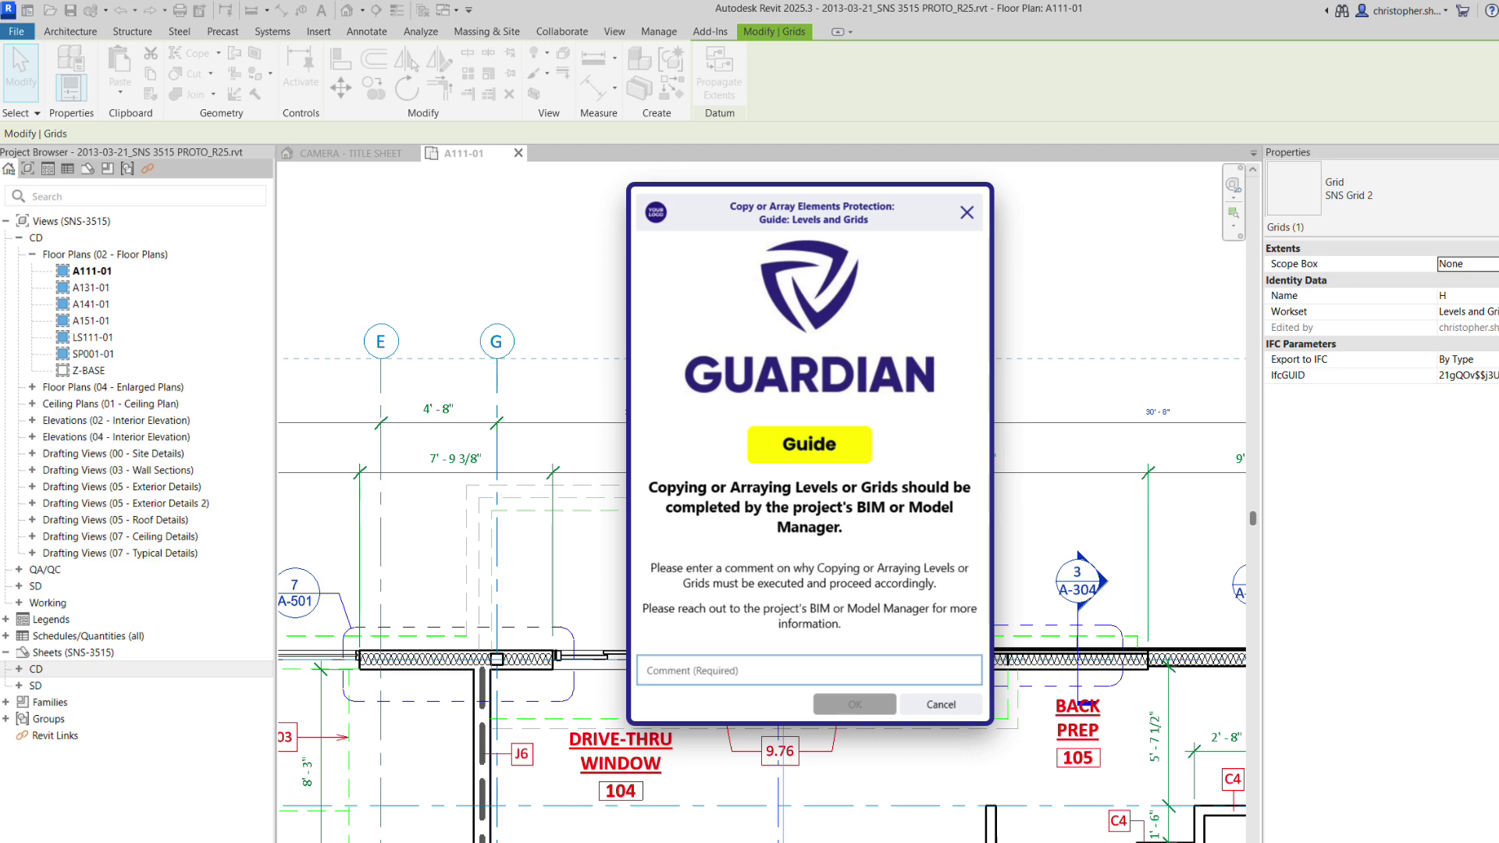
pyautogui.write('Asked by the Project A')
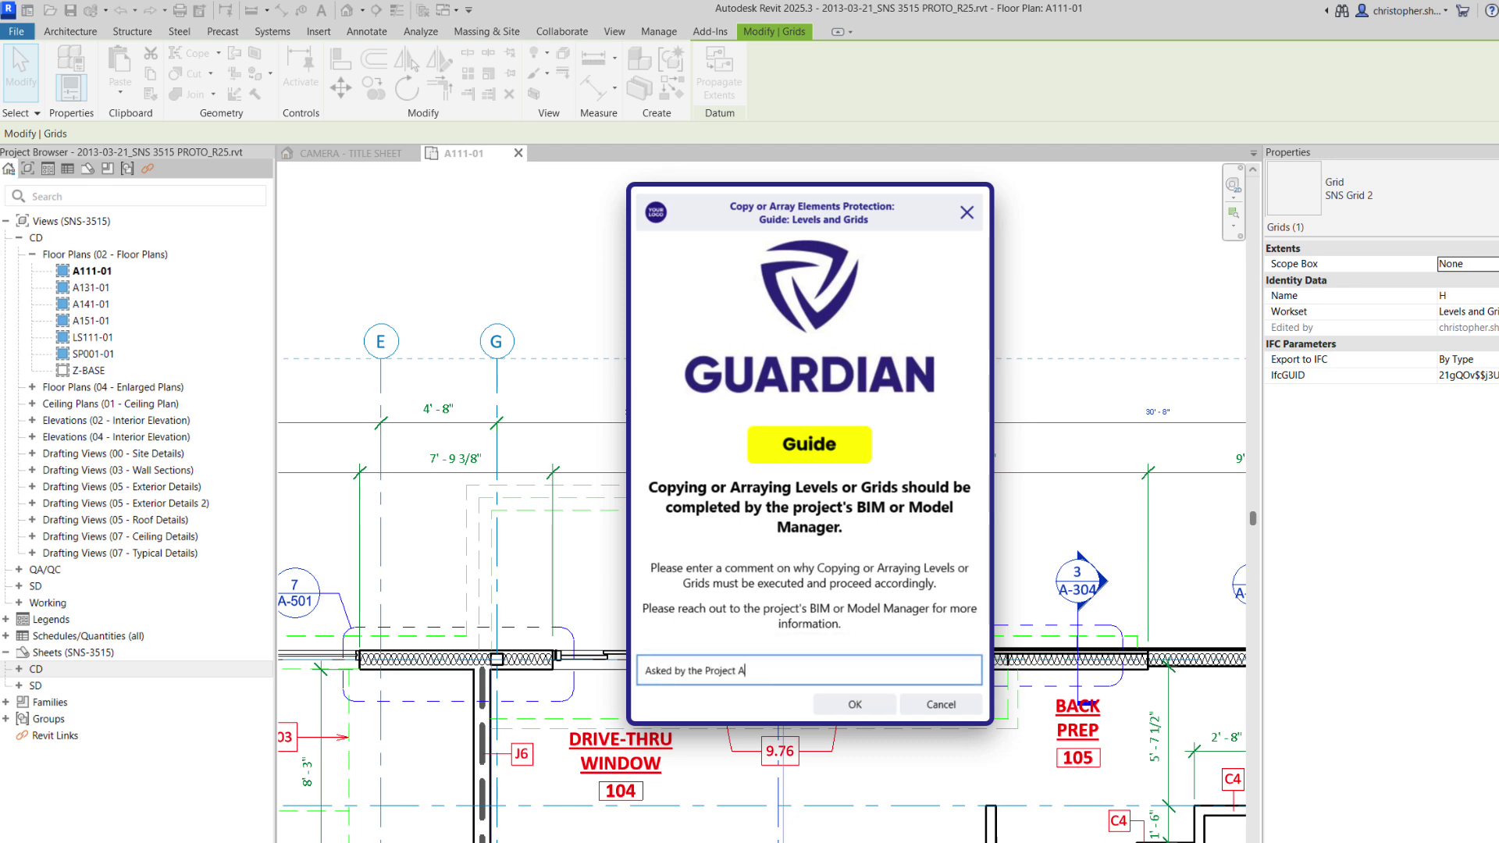
pyautogui.write('rchitect to add a new')
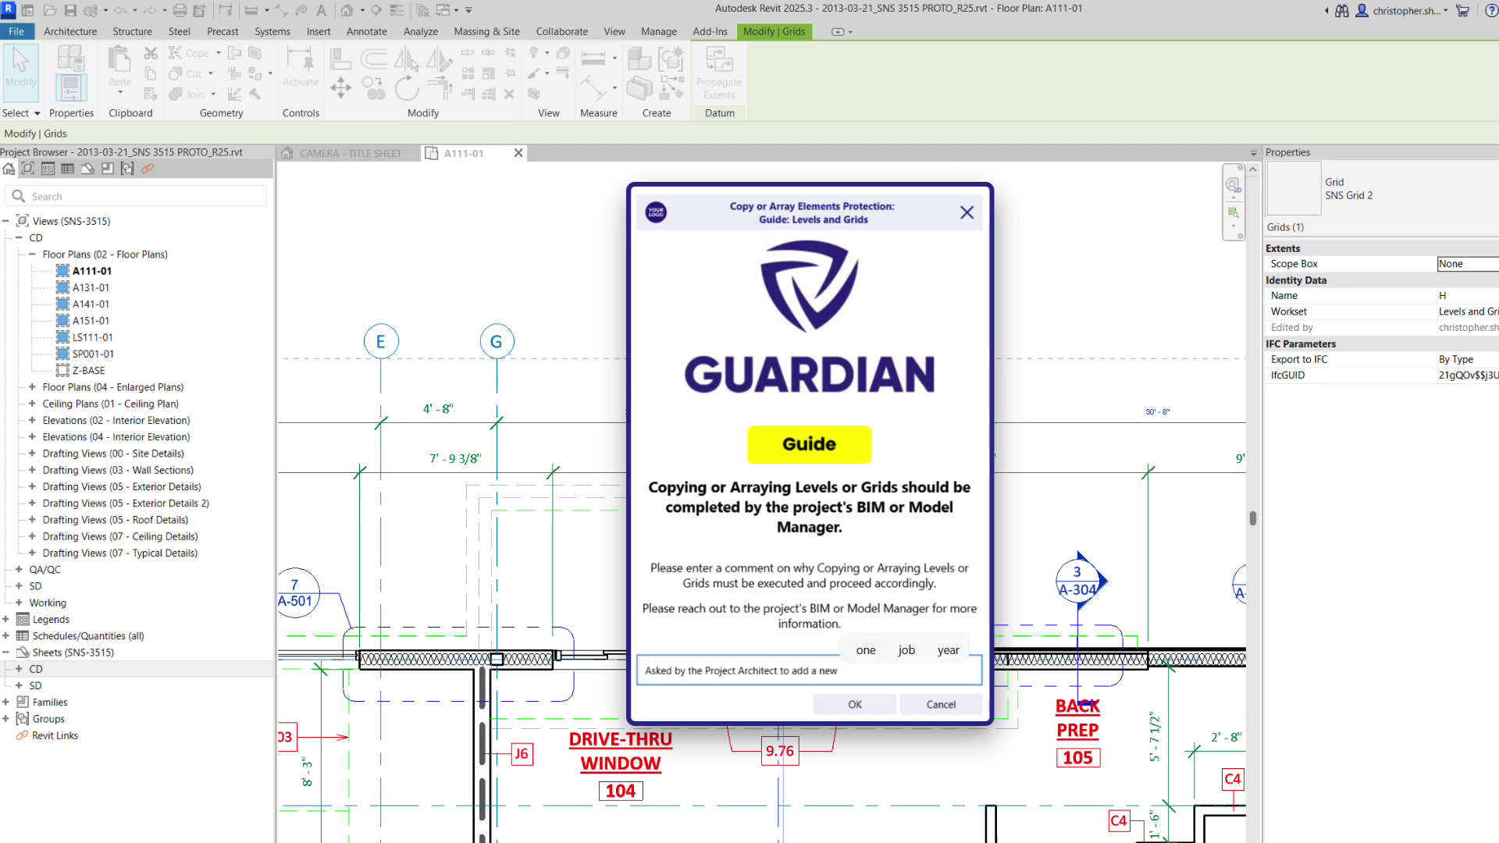
pyautogui.write(' H grid')
pyautogui.click(855, 704)
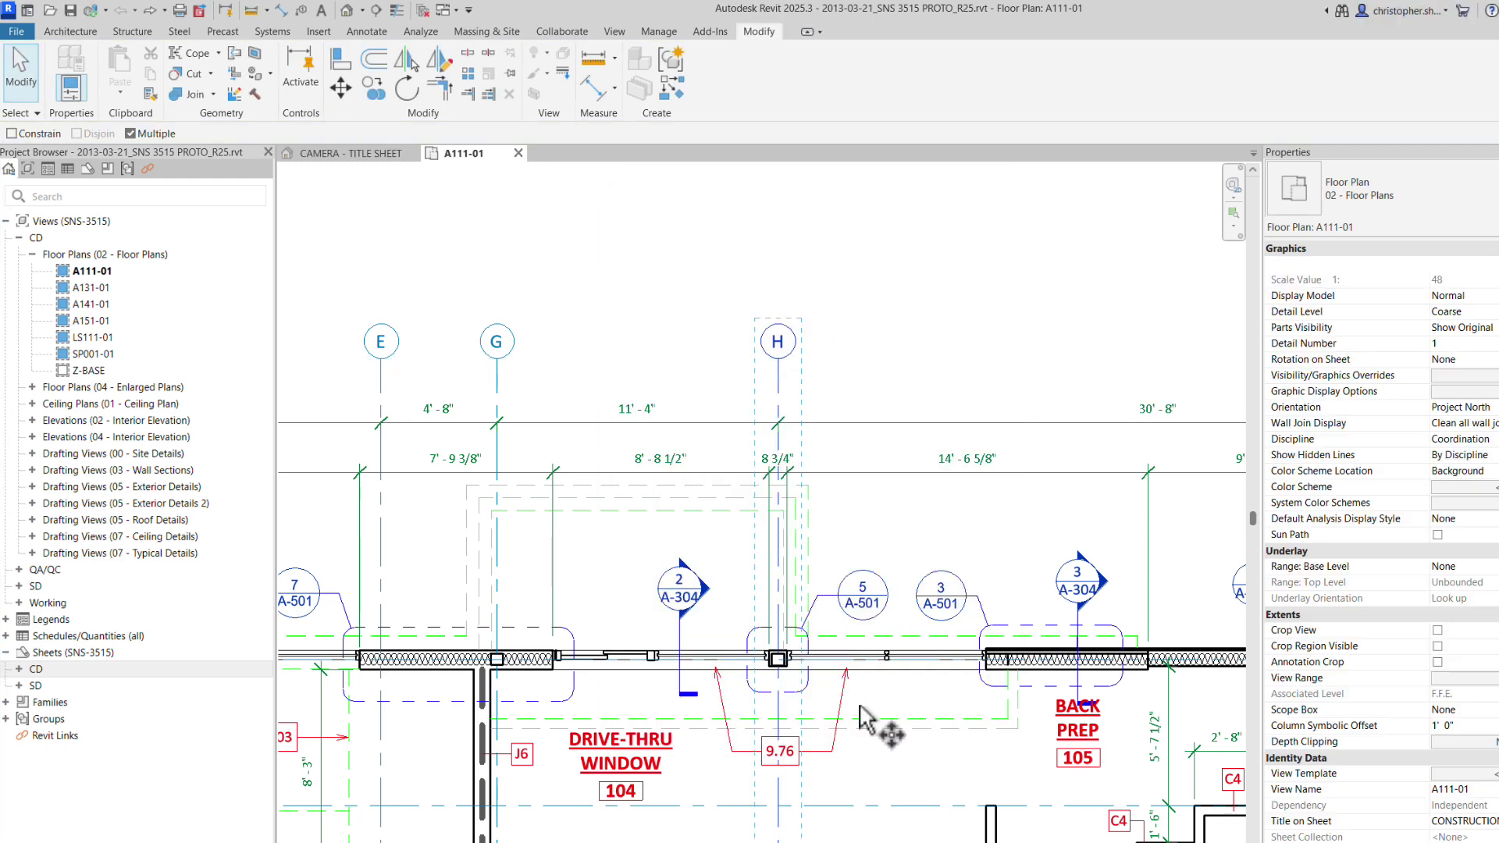
pyautogui.click(779, 386)
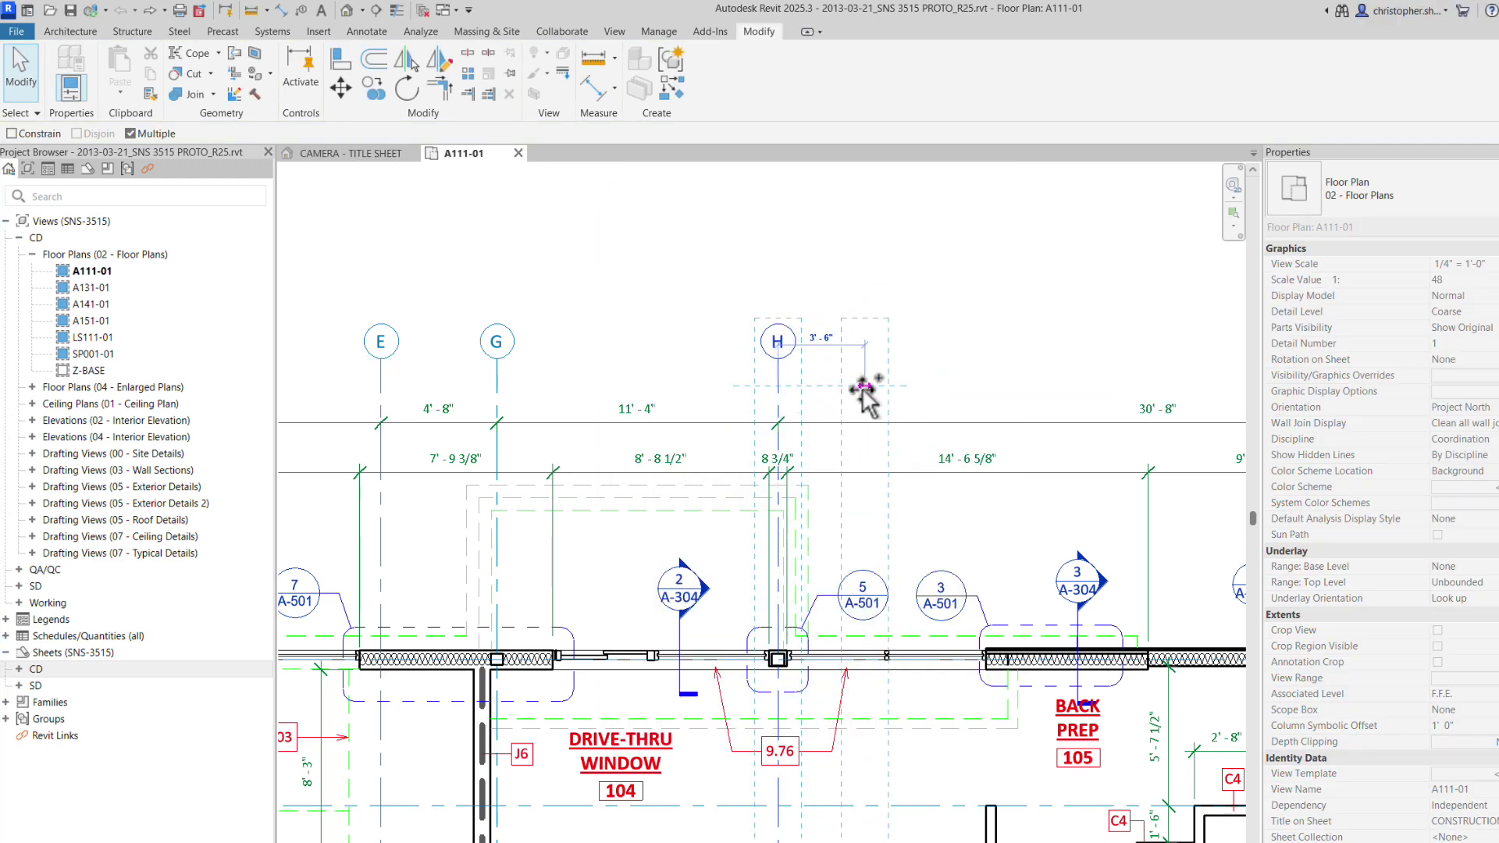
pyautogui.click(862, 386)
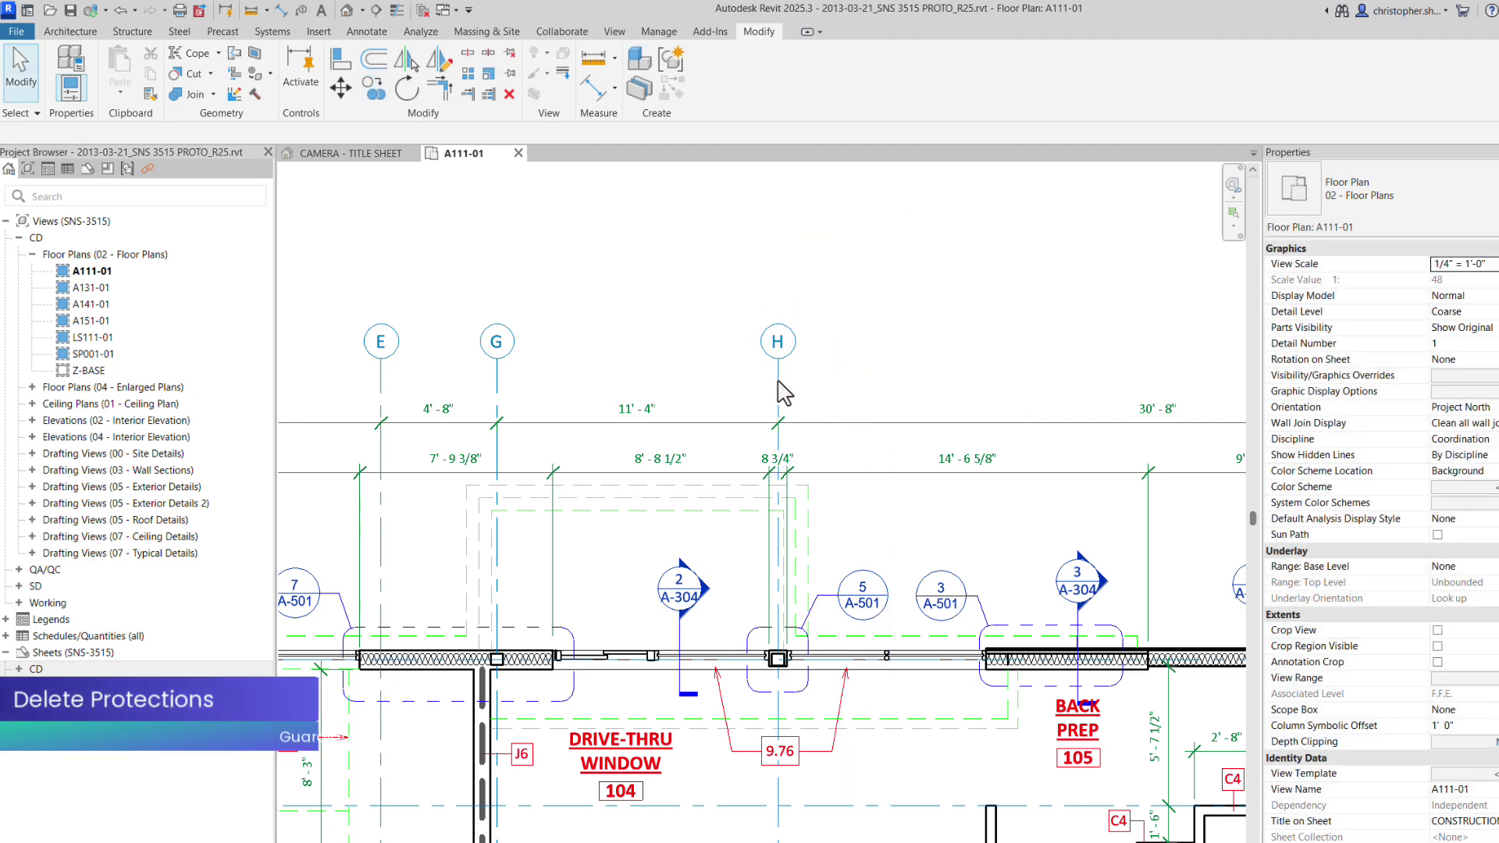
# Try to delete grid H, inspect the comment and password fields of the delete protection, and cancel the deletion
pyautogui.click(779, 382)
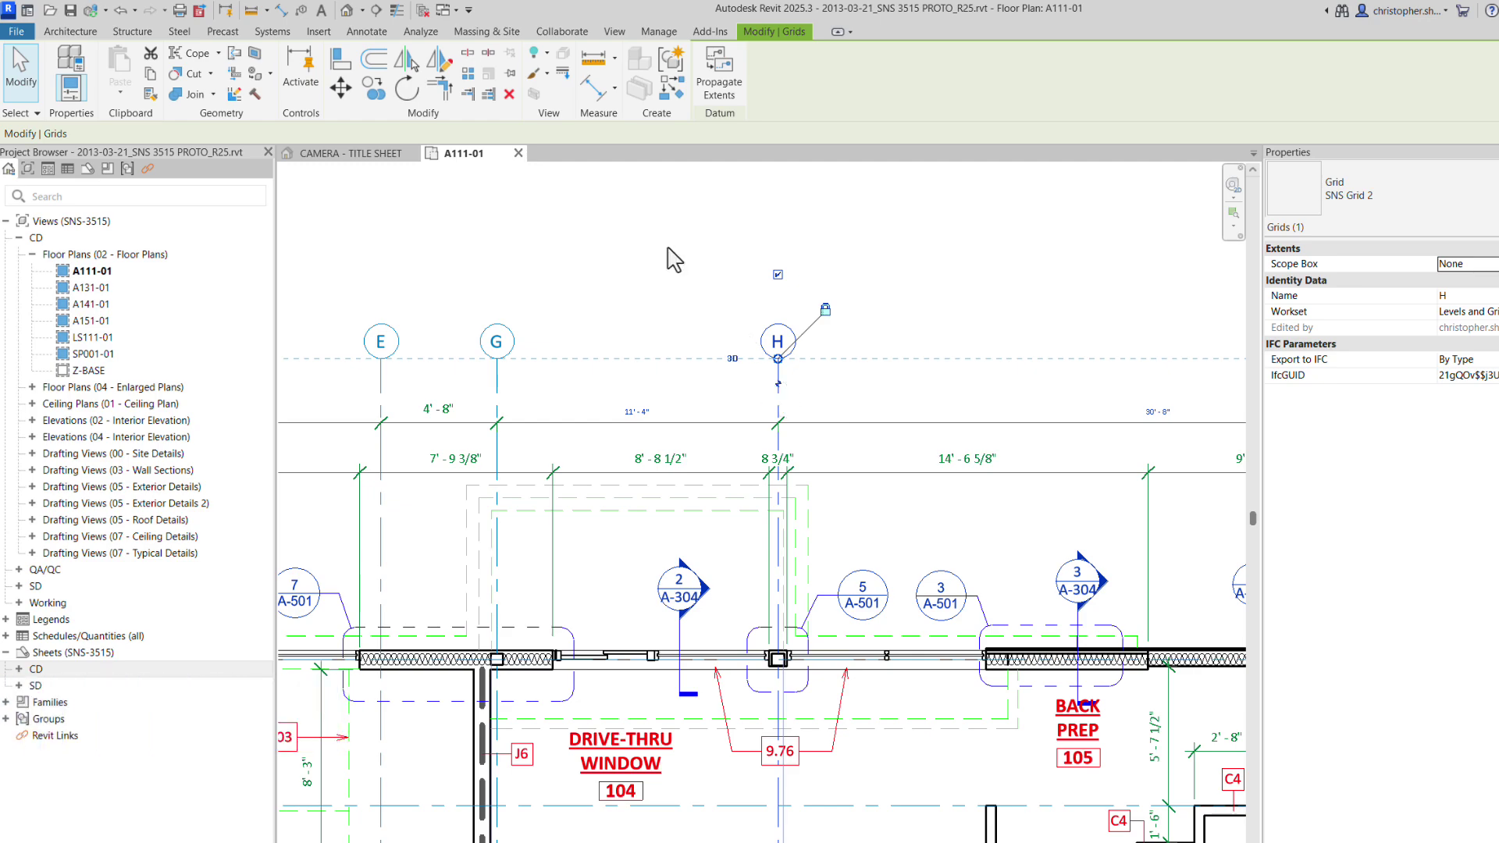
pyautogui.press('Delete')
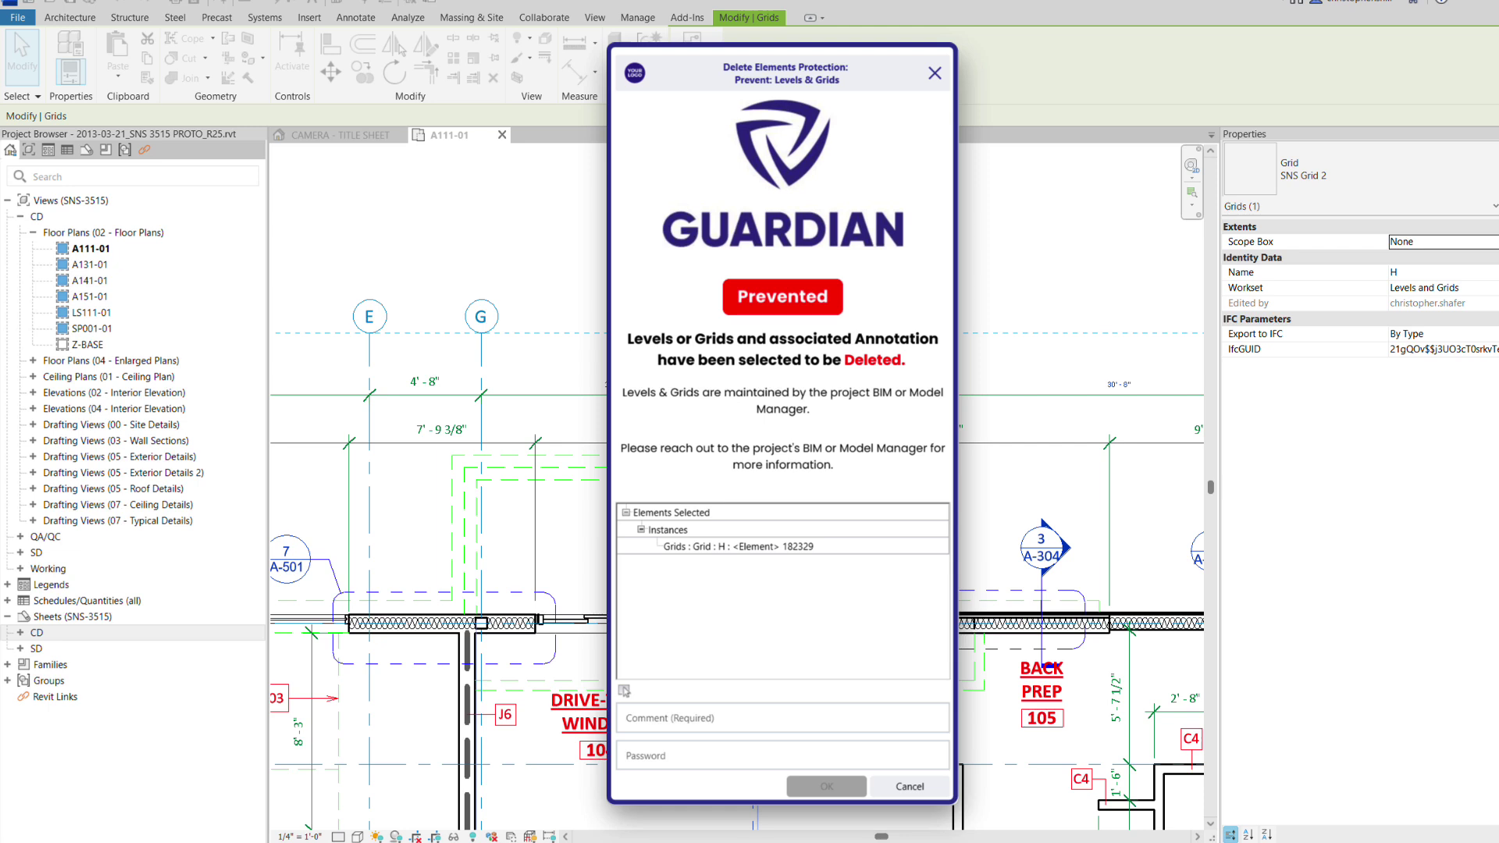
pyautogui.click(703, 717)
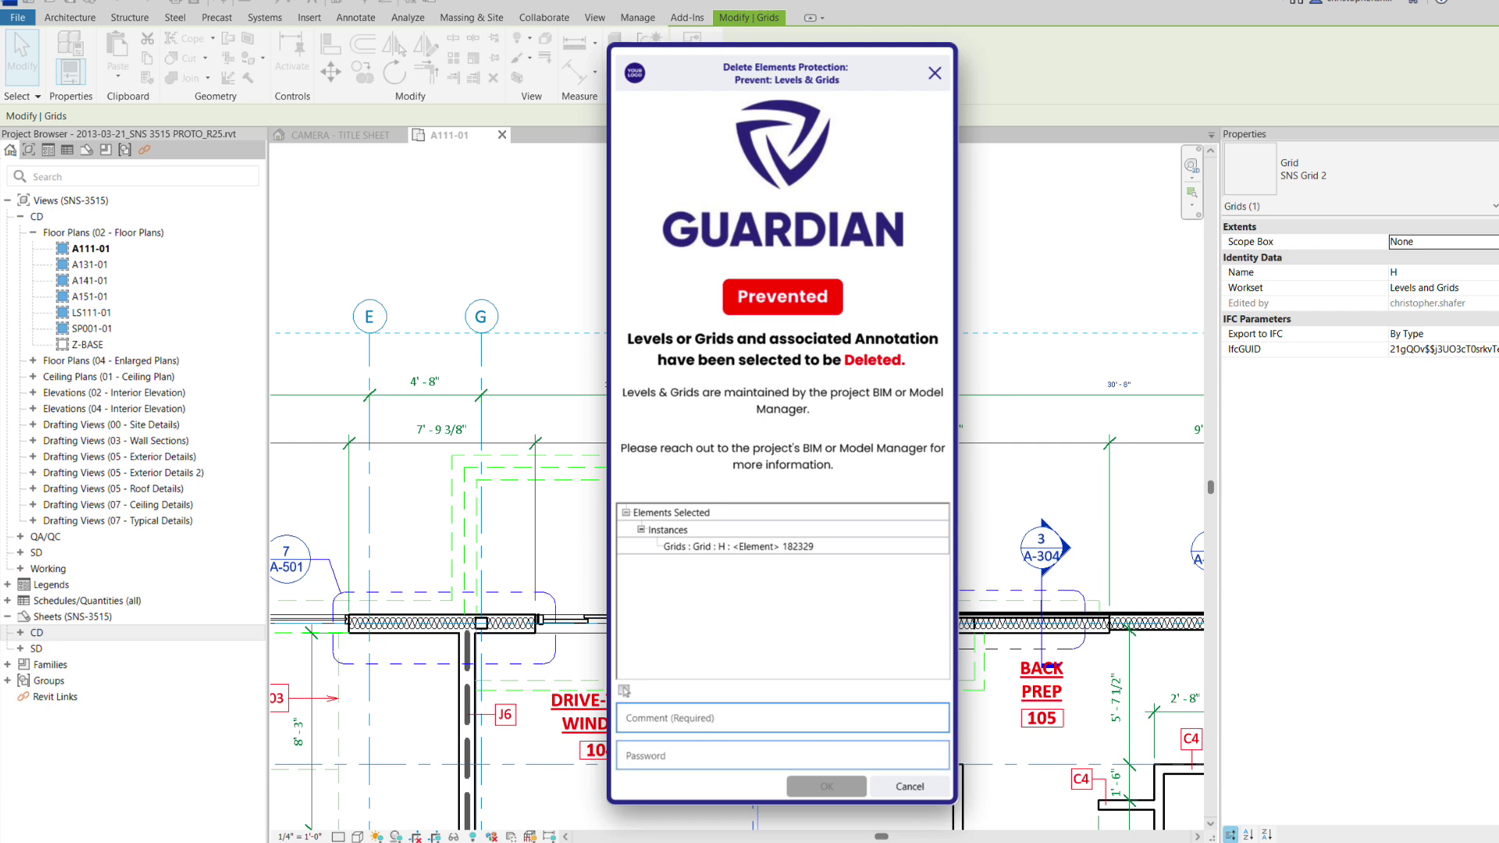
pyautogui.click(702, 756)
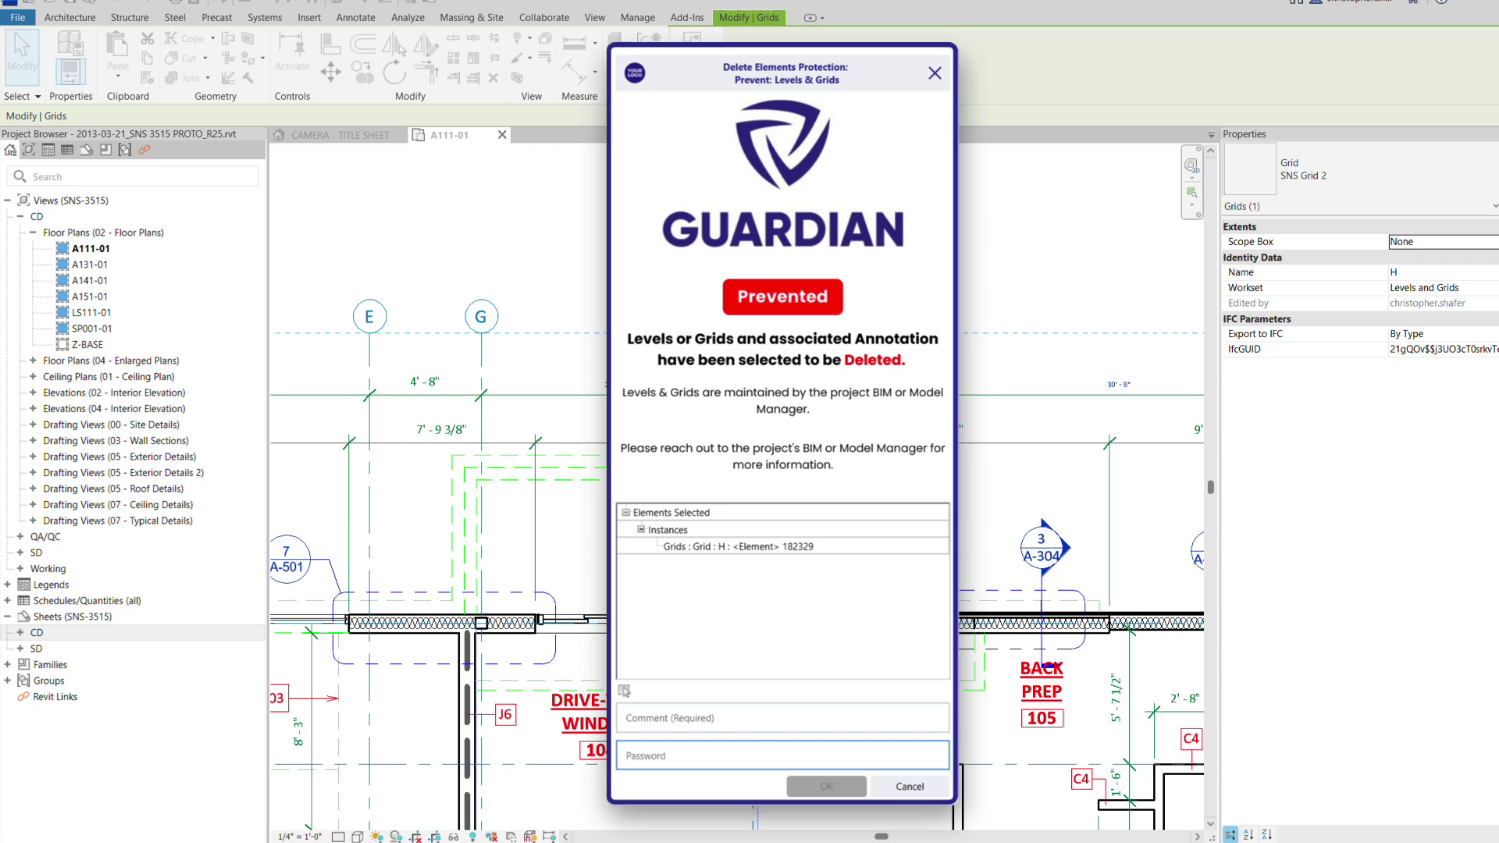
pyautogui.click(910, 786)
pyautogui.click(627, 262)
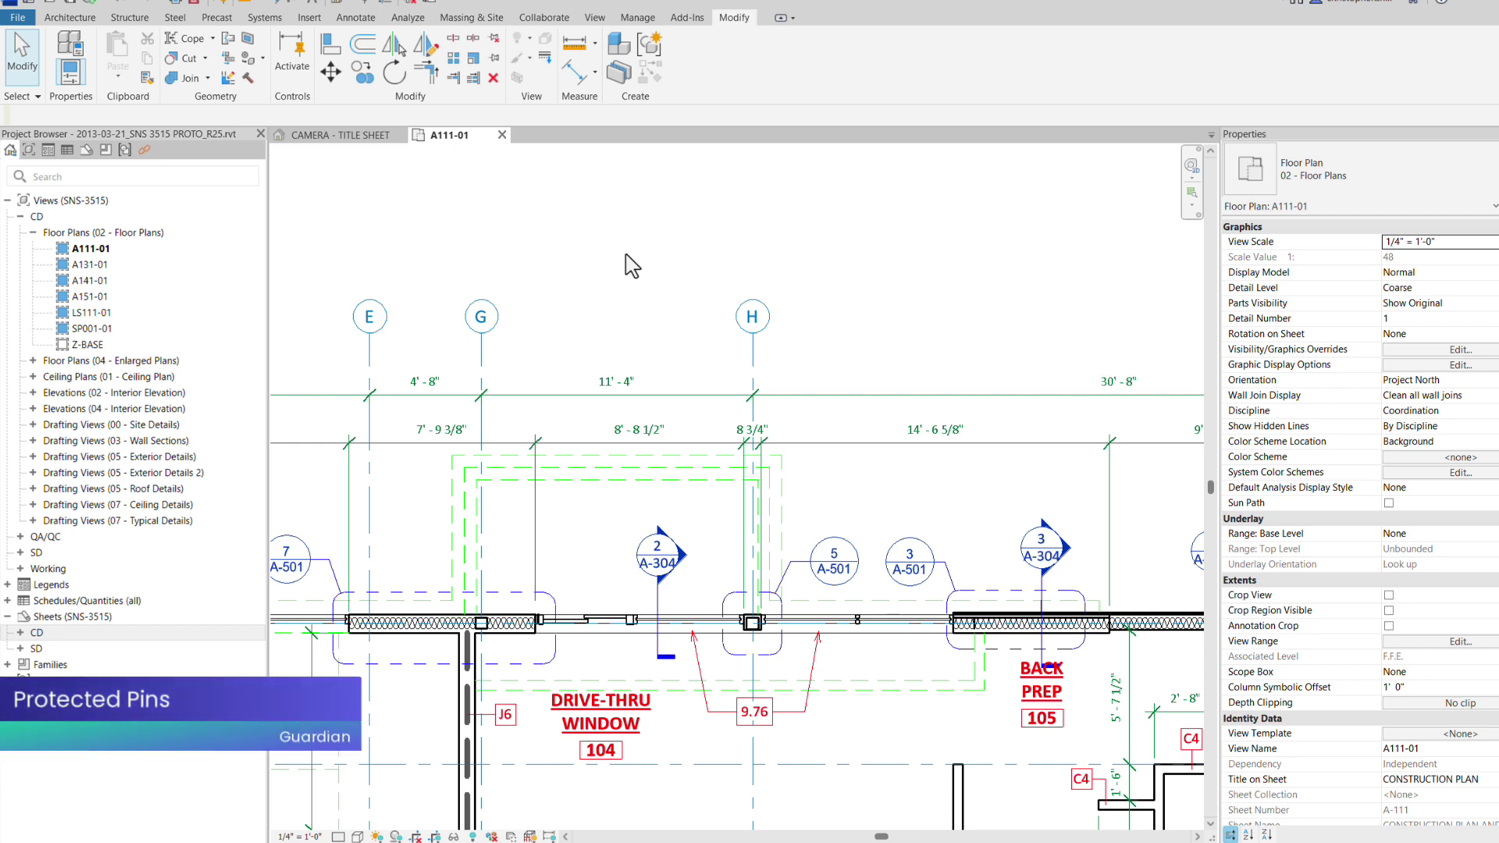
# Pin grid H with a warning for users attempting to unpin it, and set the protection mode to Prevent
pyautogui.click(754, 353)
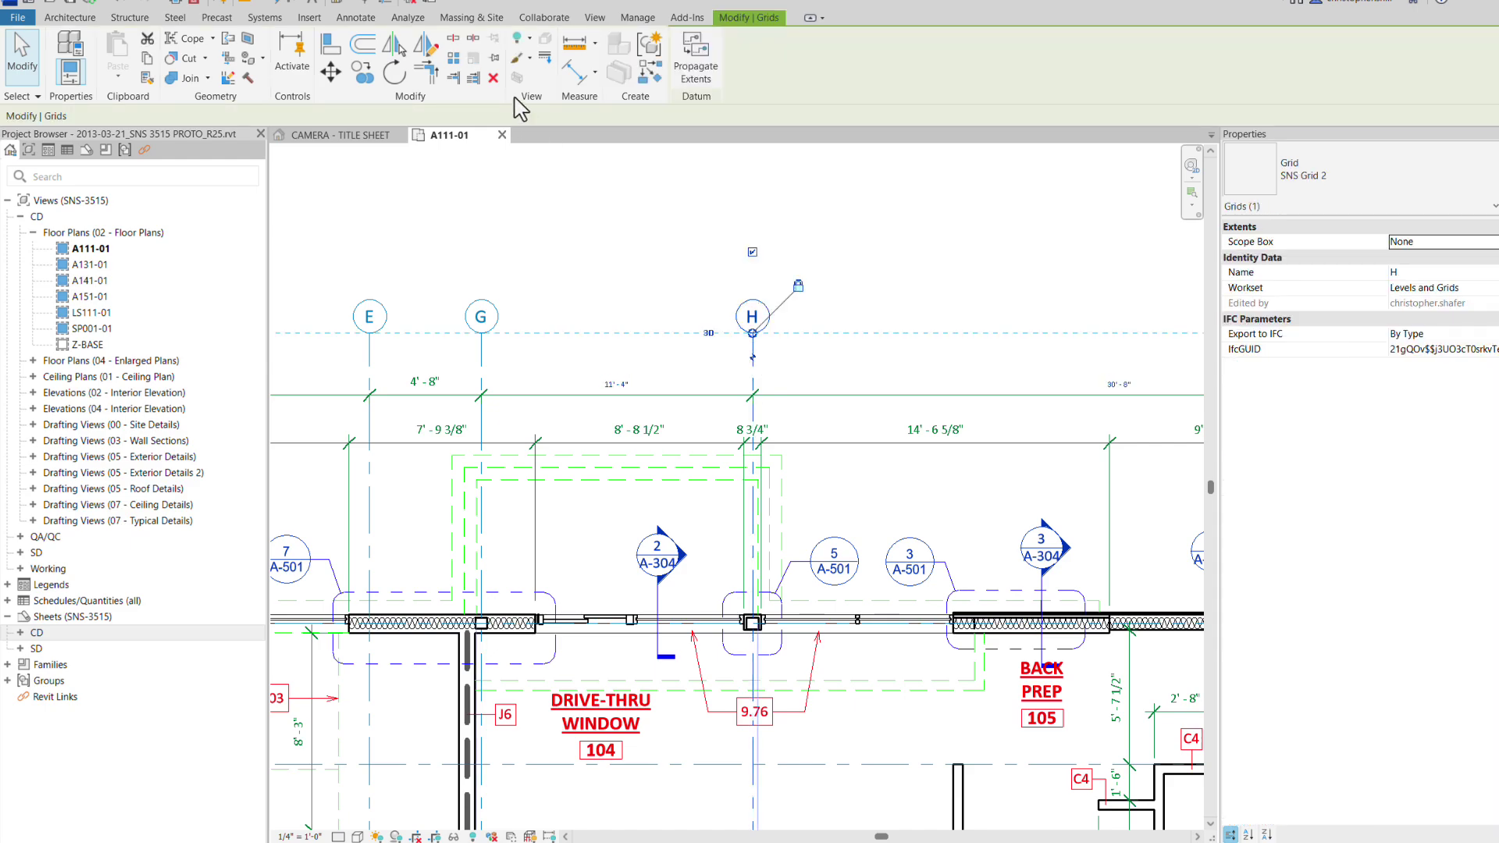
pyautogui.click(494, 63)
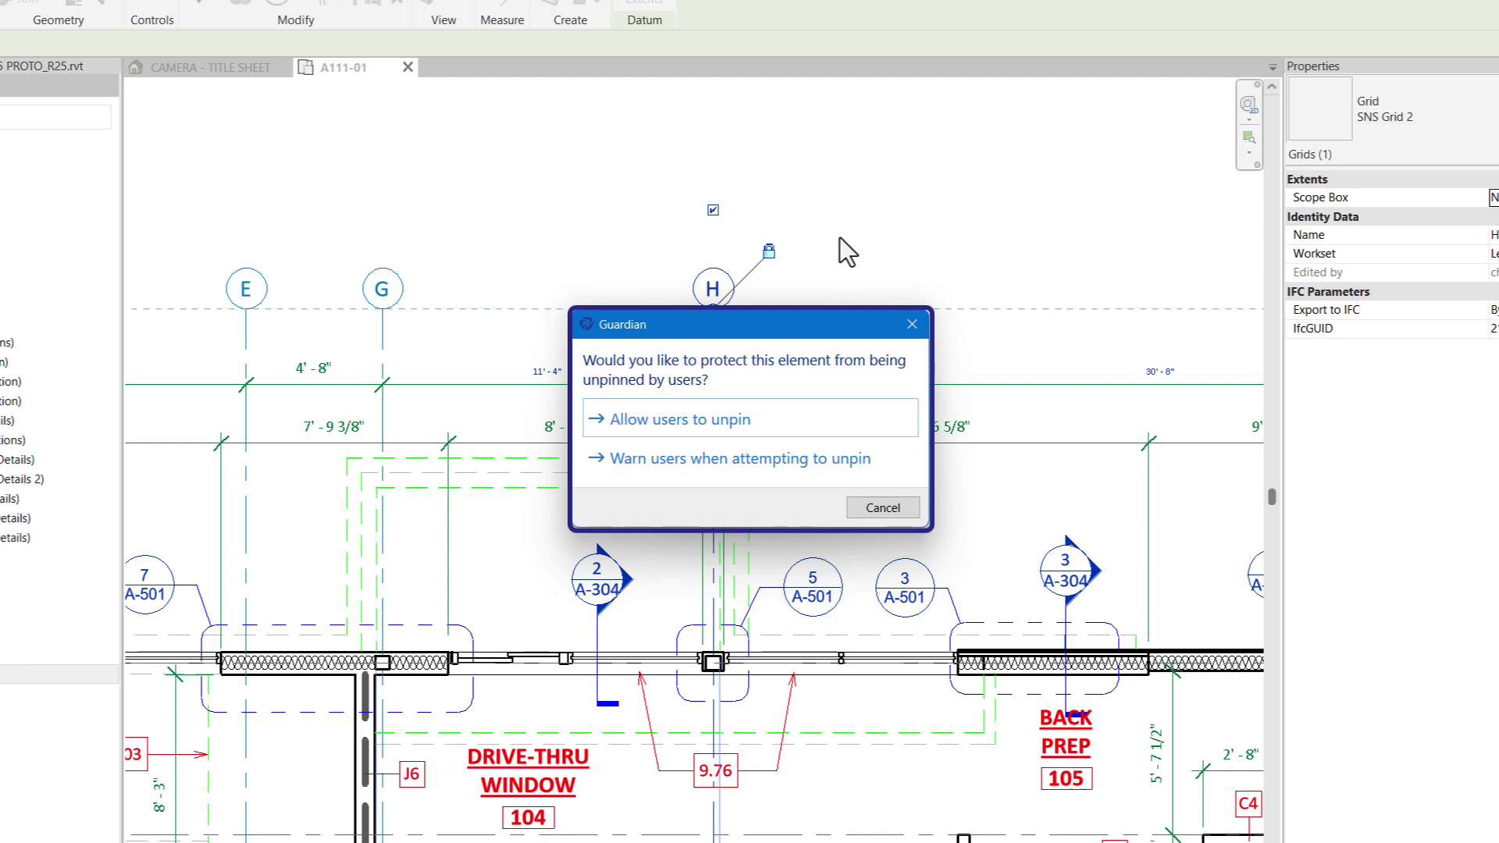
pyautogui.click(791, 459)
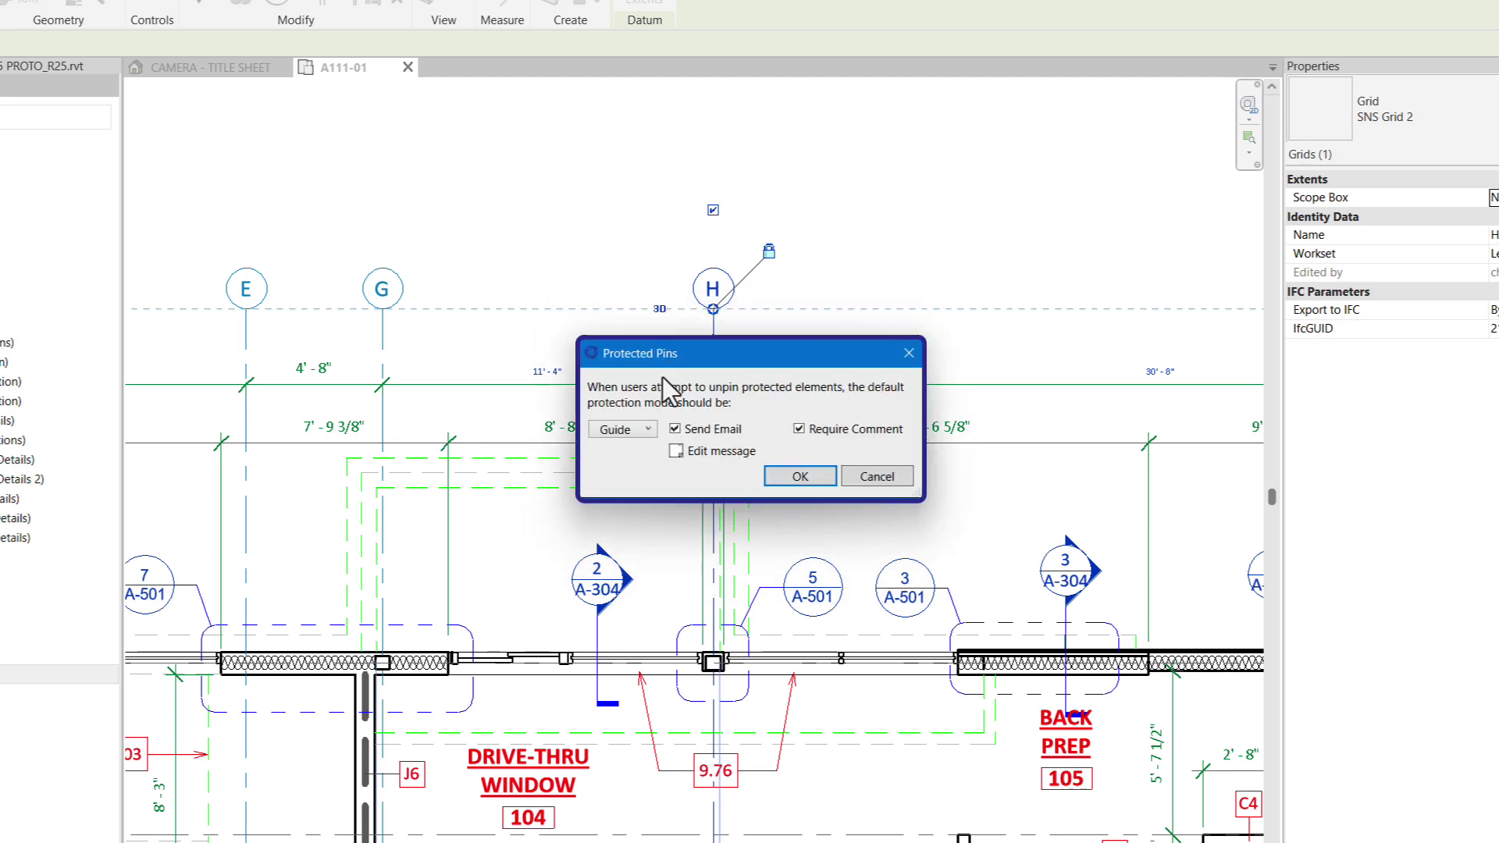
pyautogui.click(643, 428)
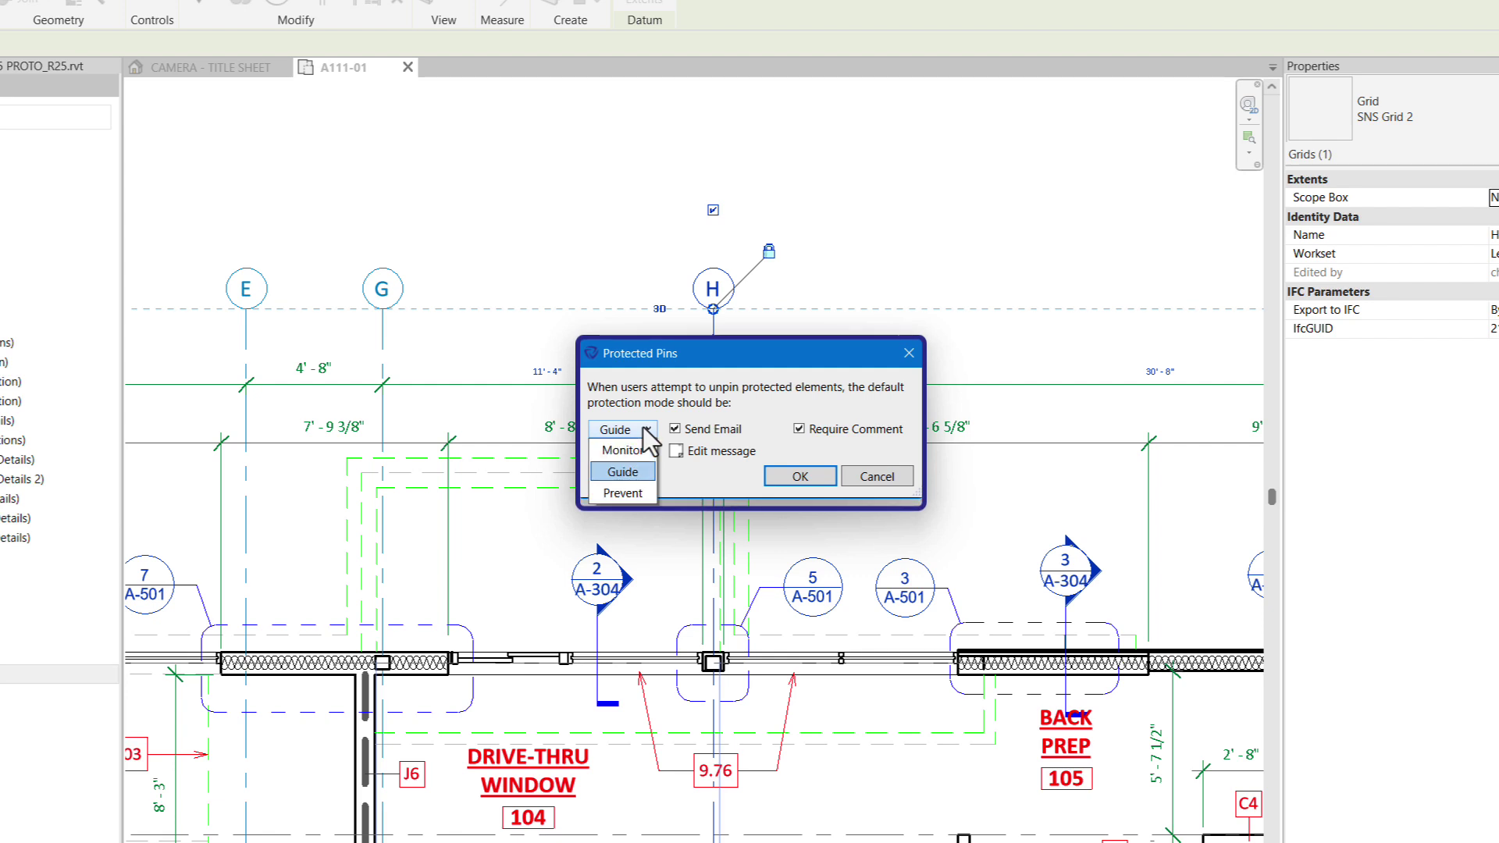
pyautogui.click(622, 493)
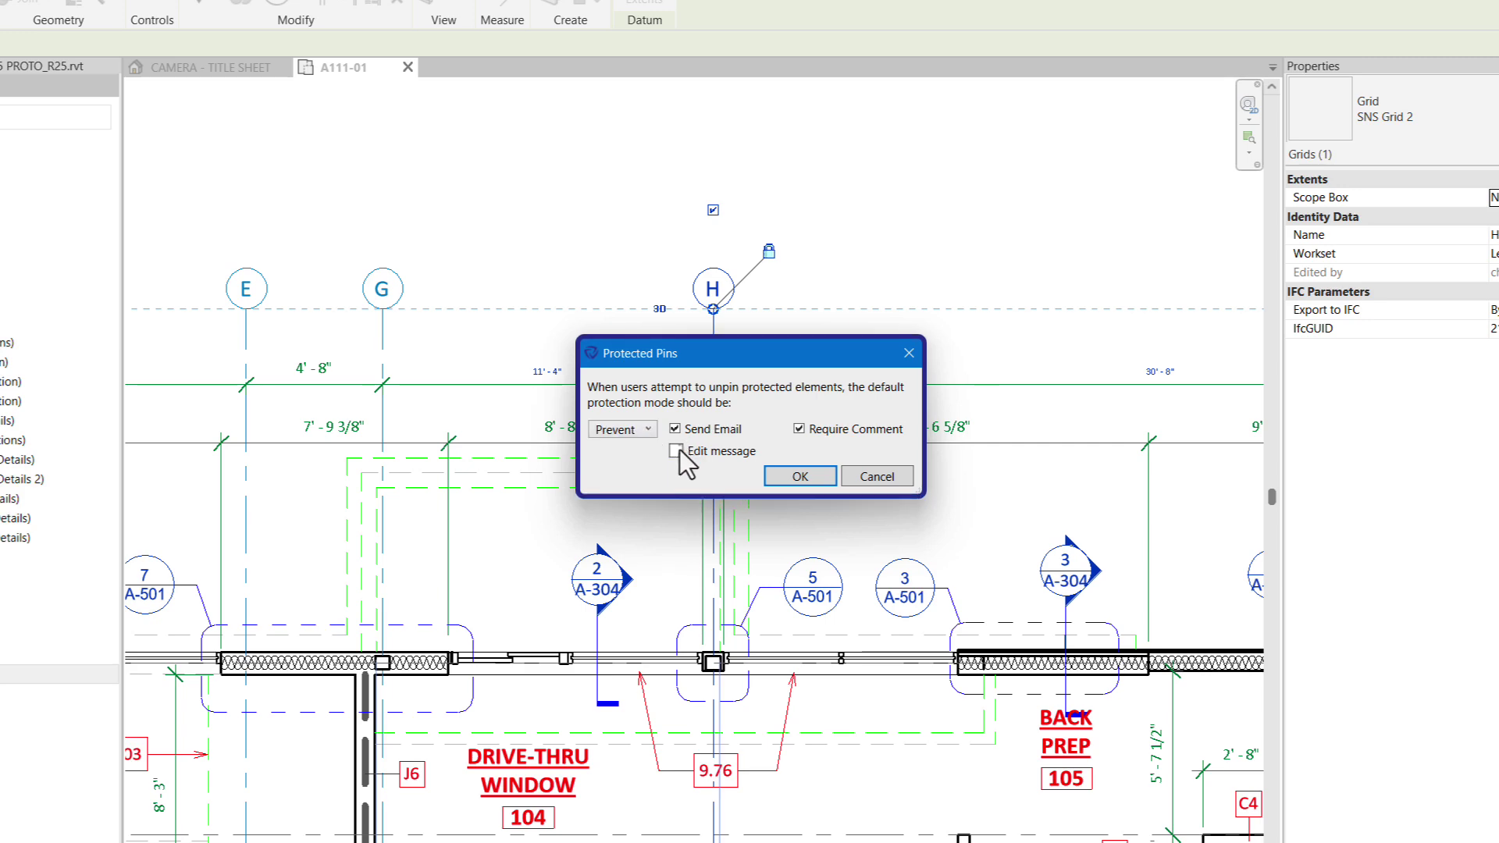
# Replace the unpin message with one saying the building Grid Line has been Pin Protected by the Project Administrator, and apply the pin protection
pyautogui.click(676, 451)
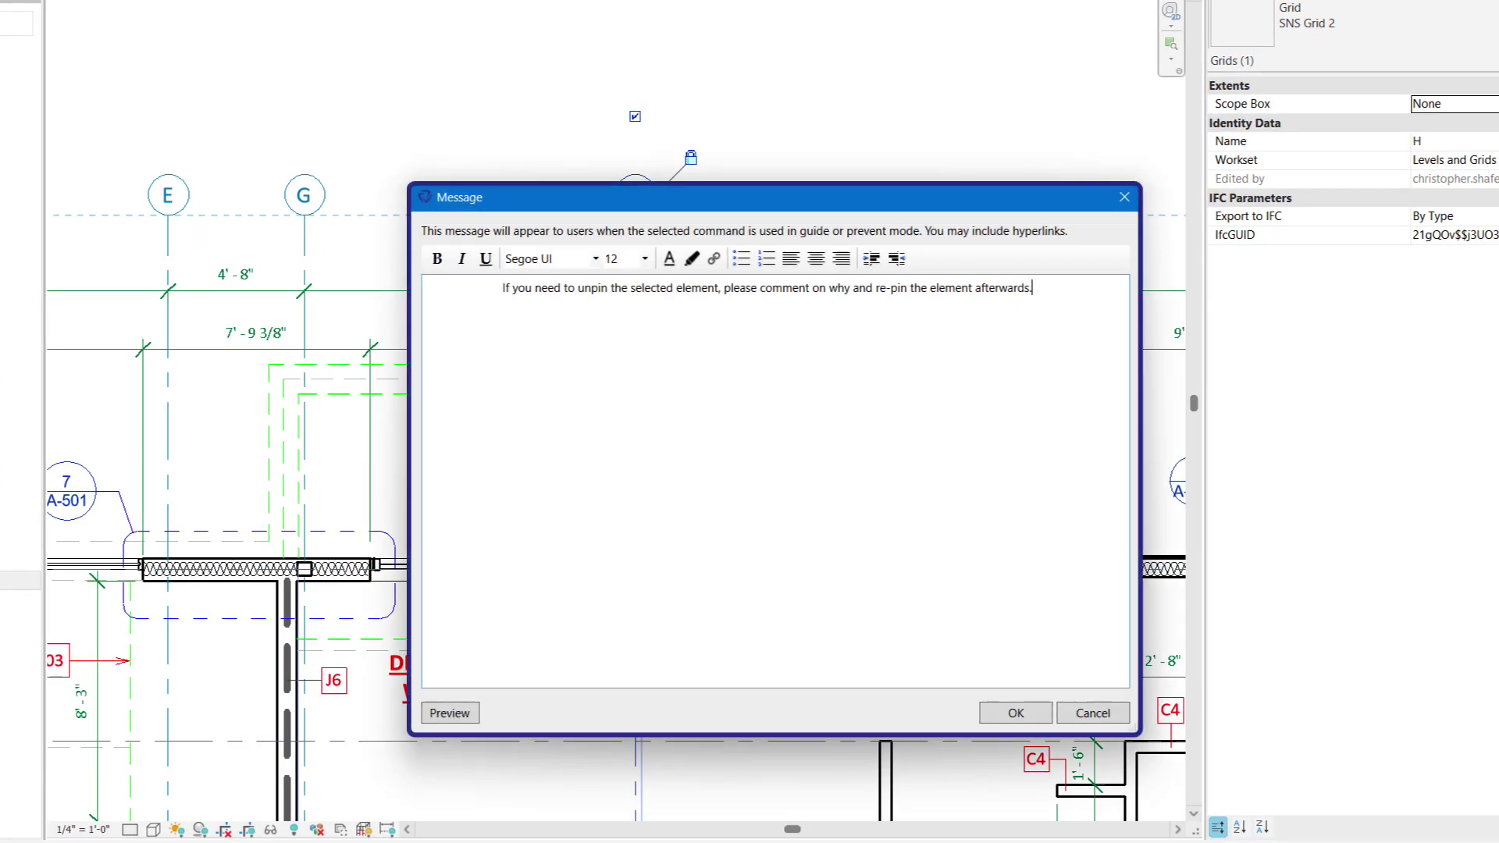
pyautogui.hotkey('ctrl', 'a')
pyautogui.write("The building Grid Line has been Pin Protected by the Project Administrator.  Levels & Grids are maintained by the project BIM or Model Manager.  Please reach out to the project's BIM or Model Manager for more information.")
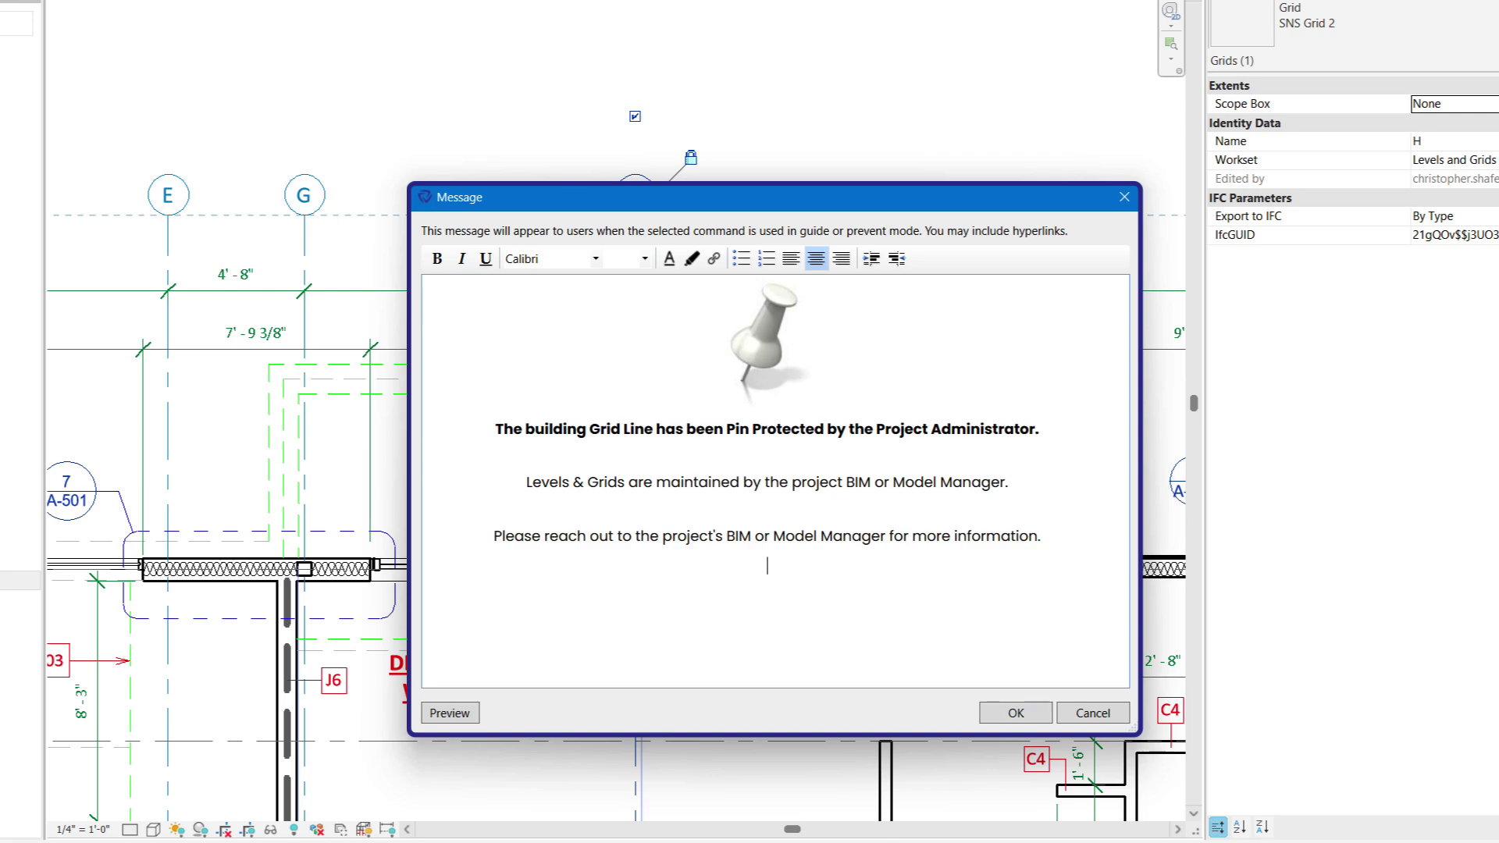
pyautogui.click(1000, 711)
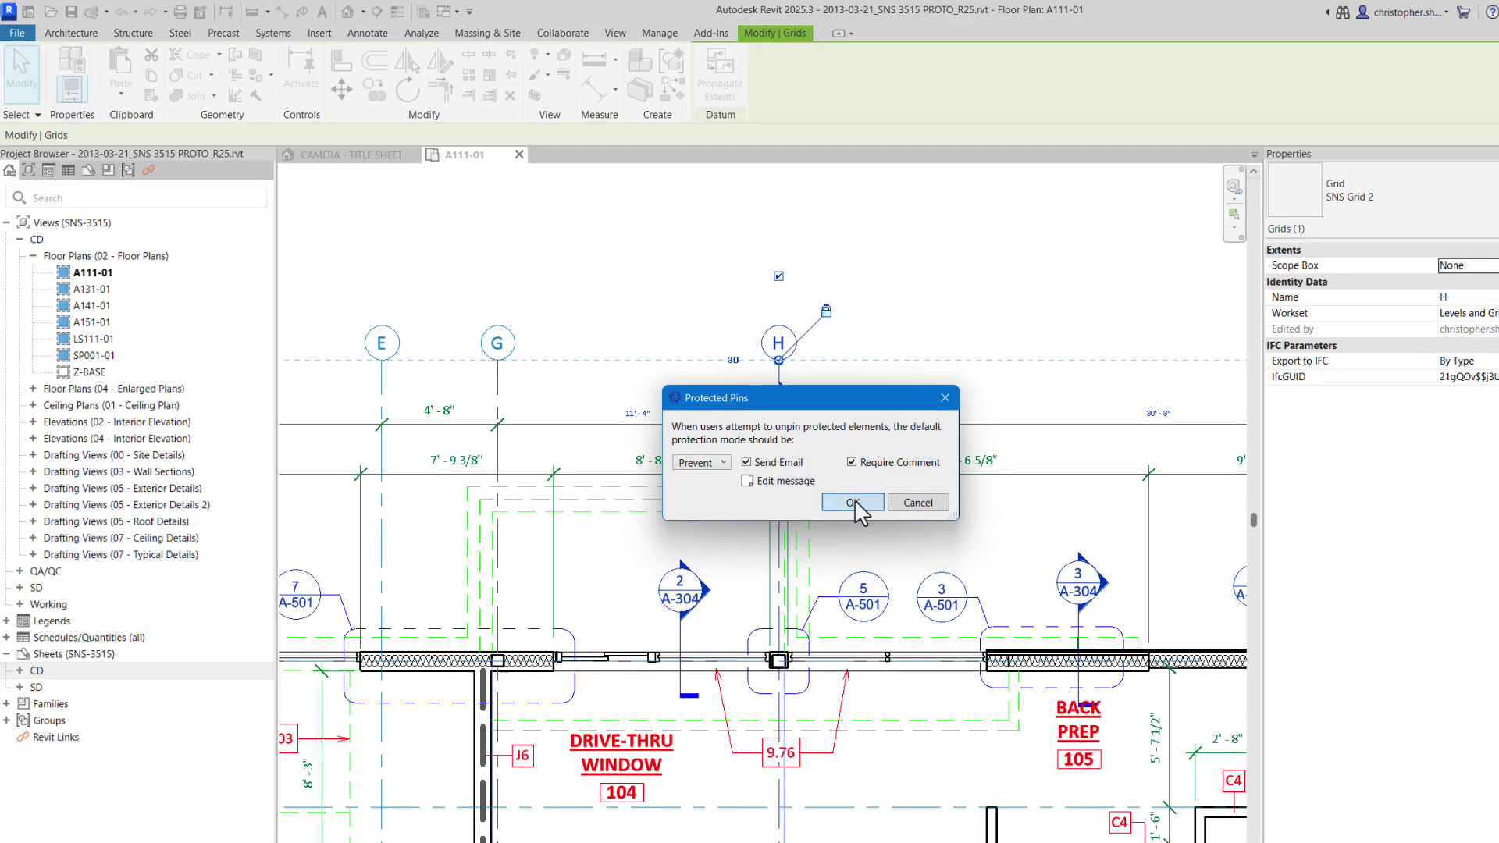
pyautogui.click(725, 385)
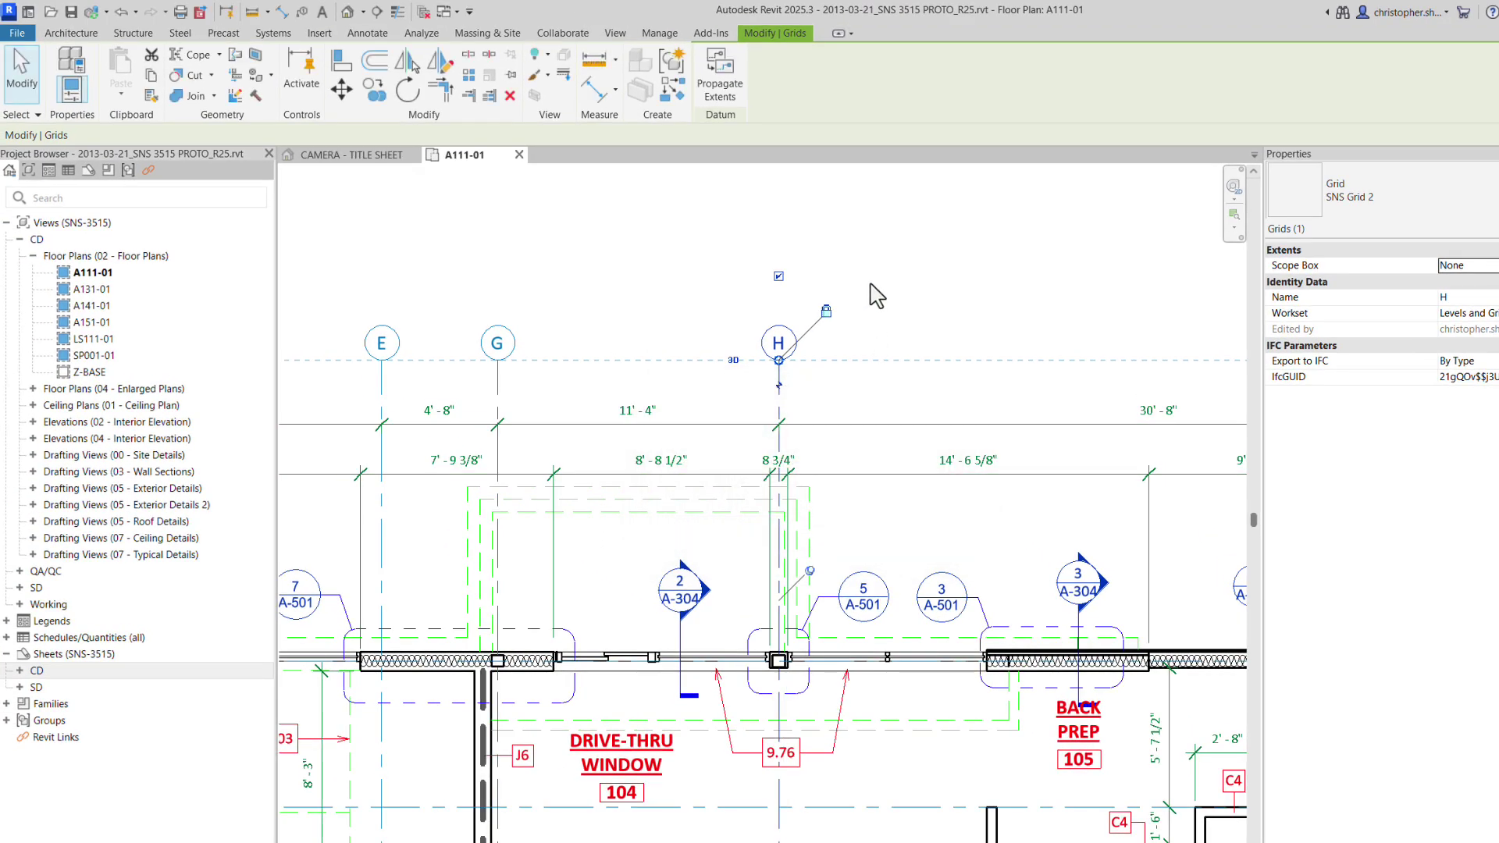
# Try to unpin the protected grid H to bring up its custom message, and cancel the unpinning
pyautogui.click(877, 296)
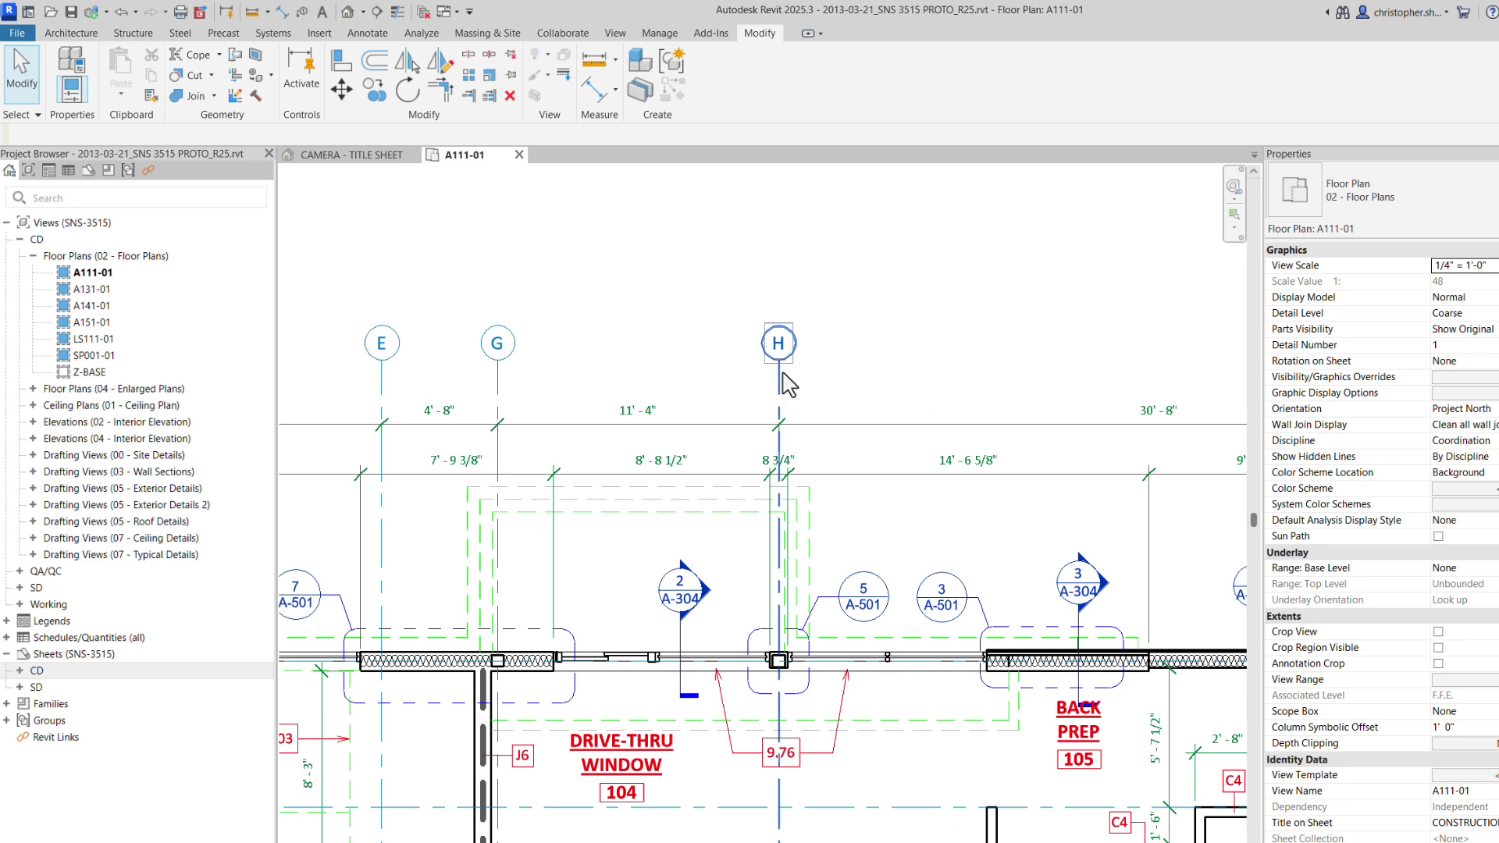
pyautogui.click(781, 381)
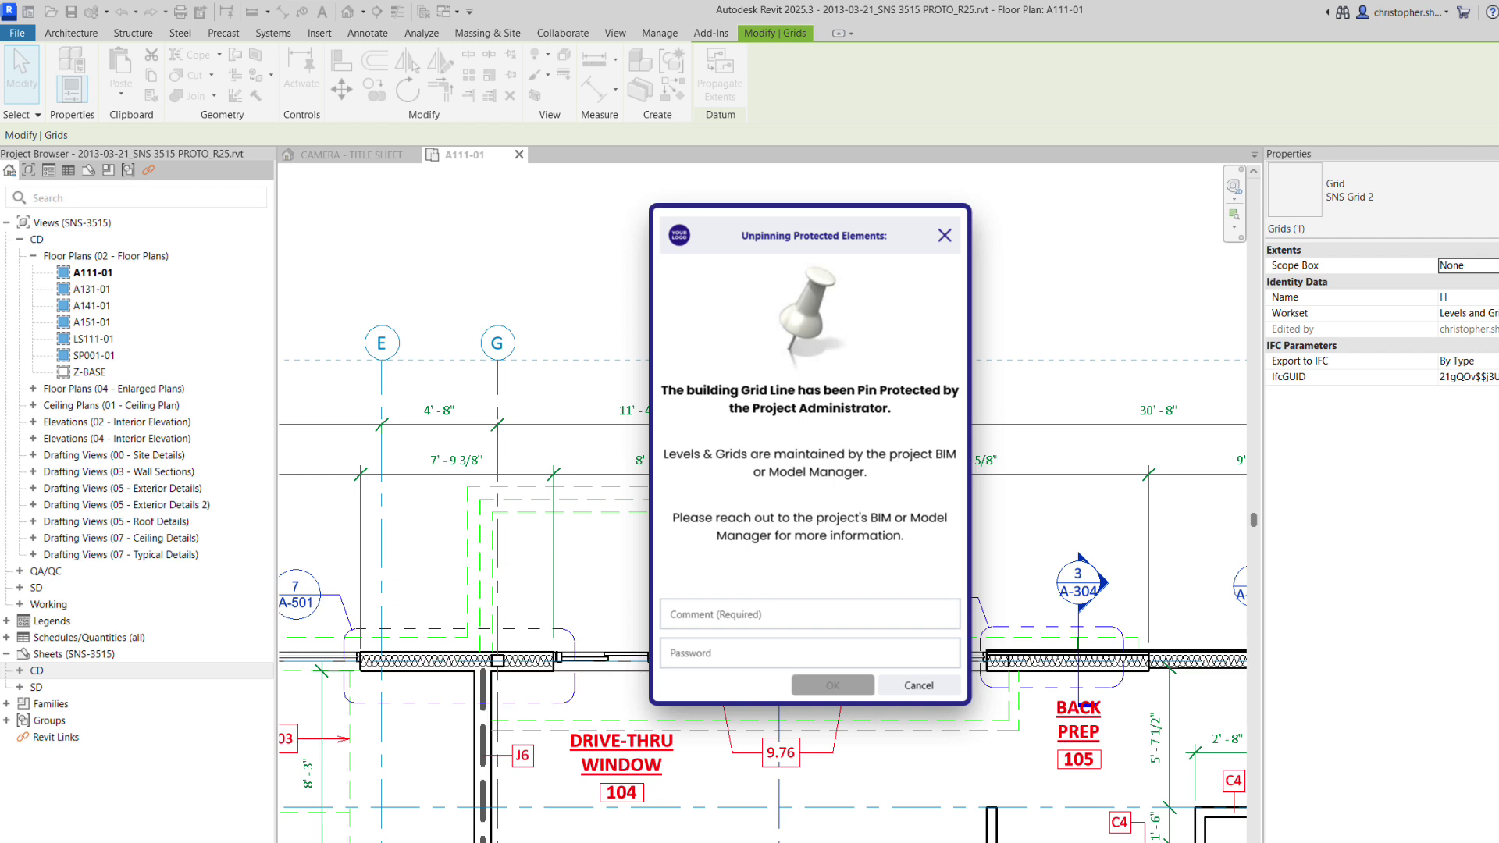
pyautogui.click(918, 686)
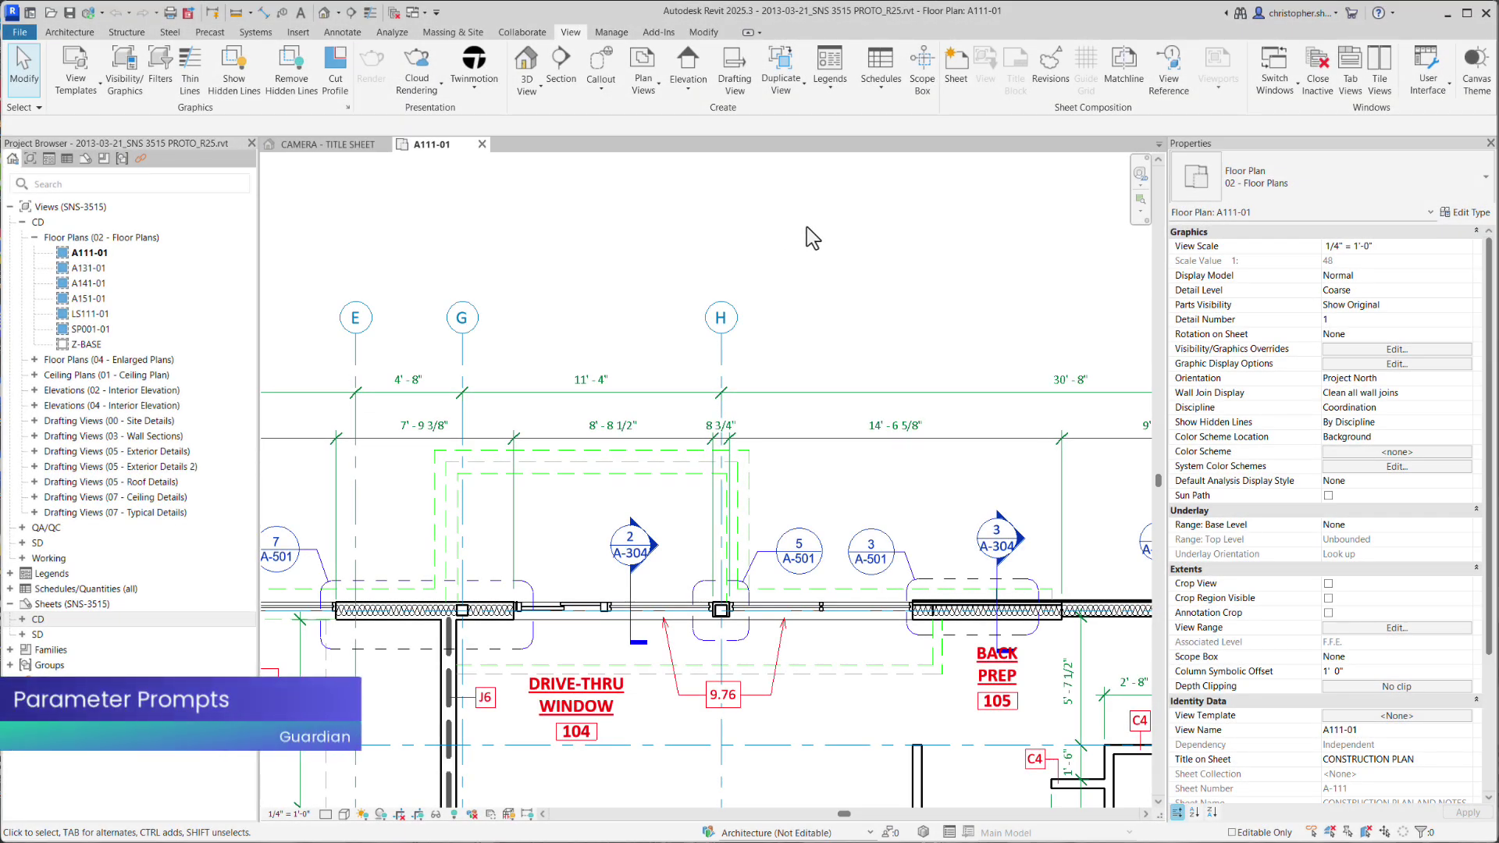
# Create a new sheet and set its sheet number to A-050
pyautogui.click(957, 70)
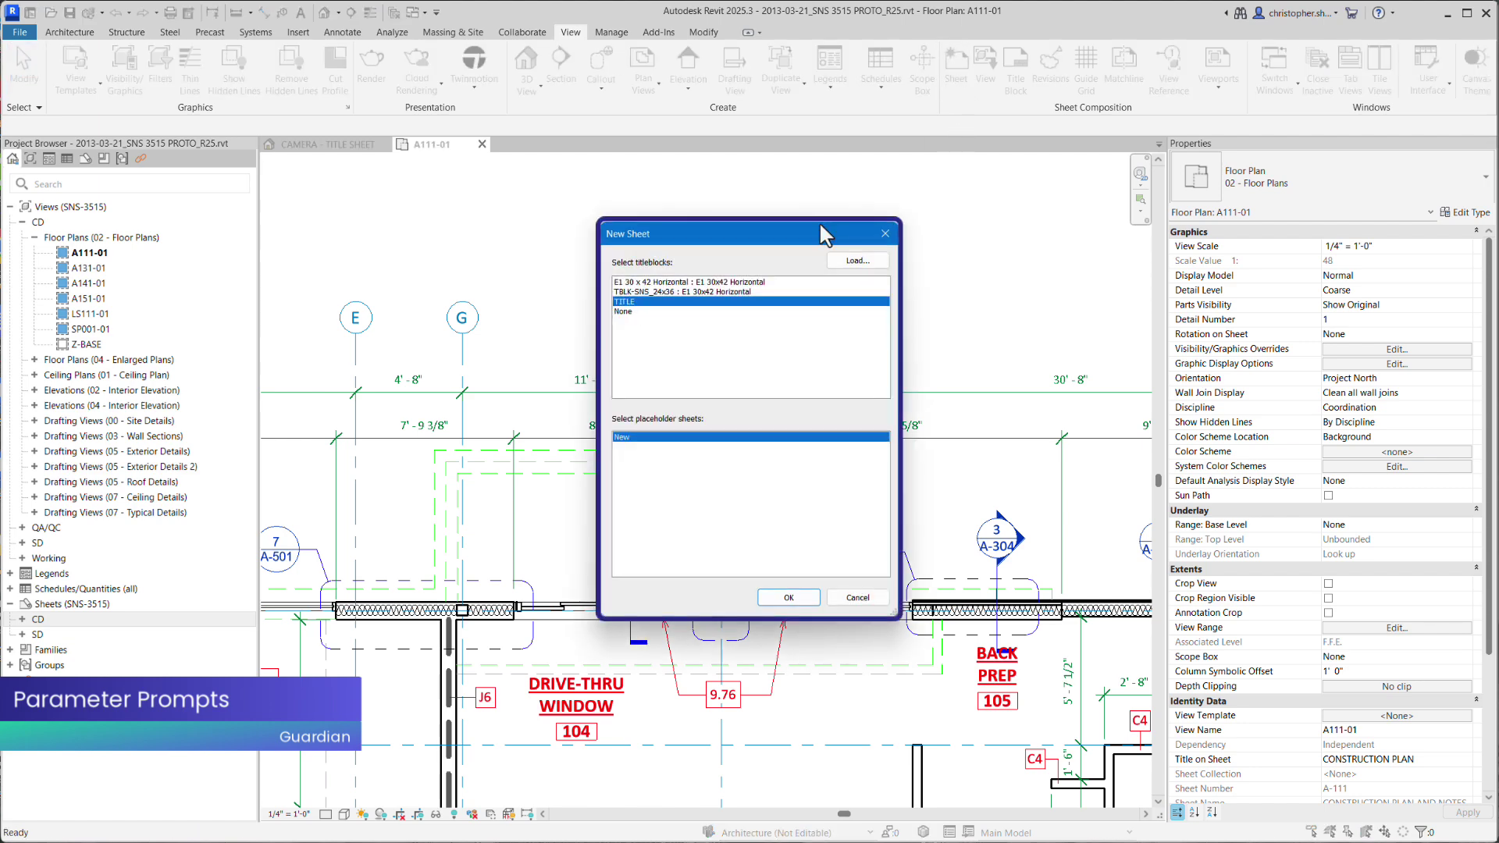
pyautogui.click(789, 598)
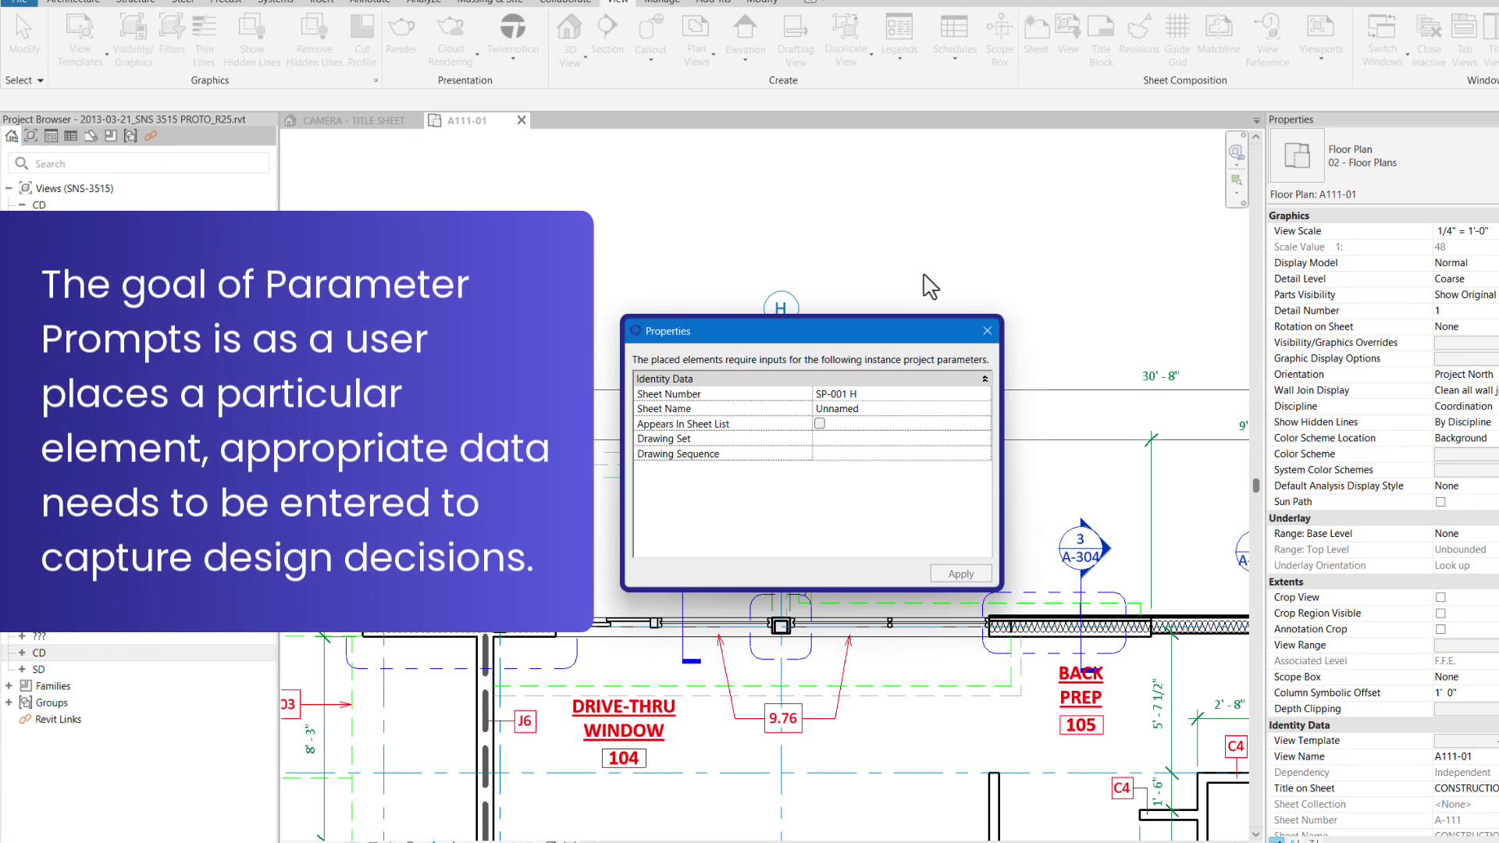
pyautogui.click(912, 394)
pyautogui.click(983, 394)
pyautogui.click(911, 421)
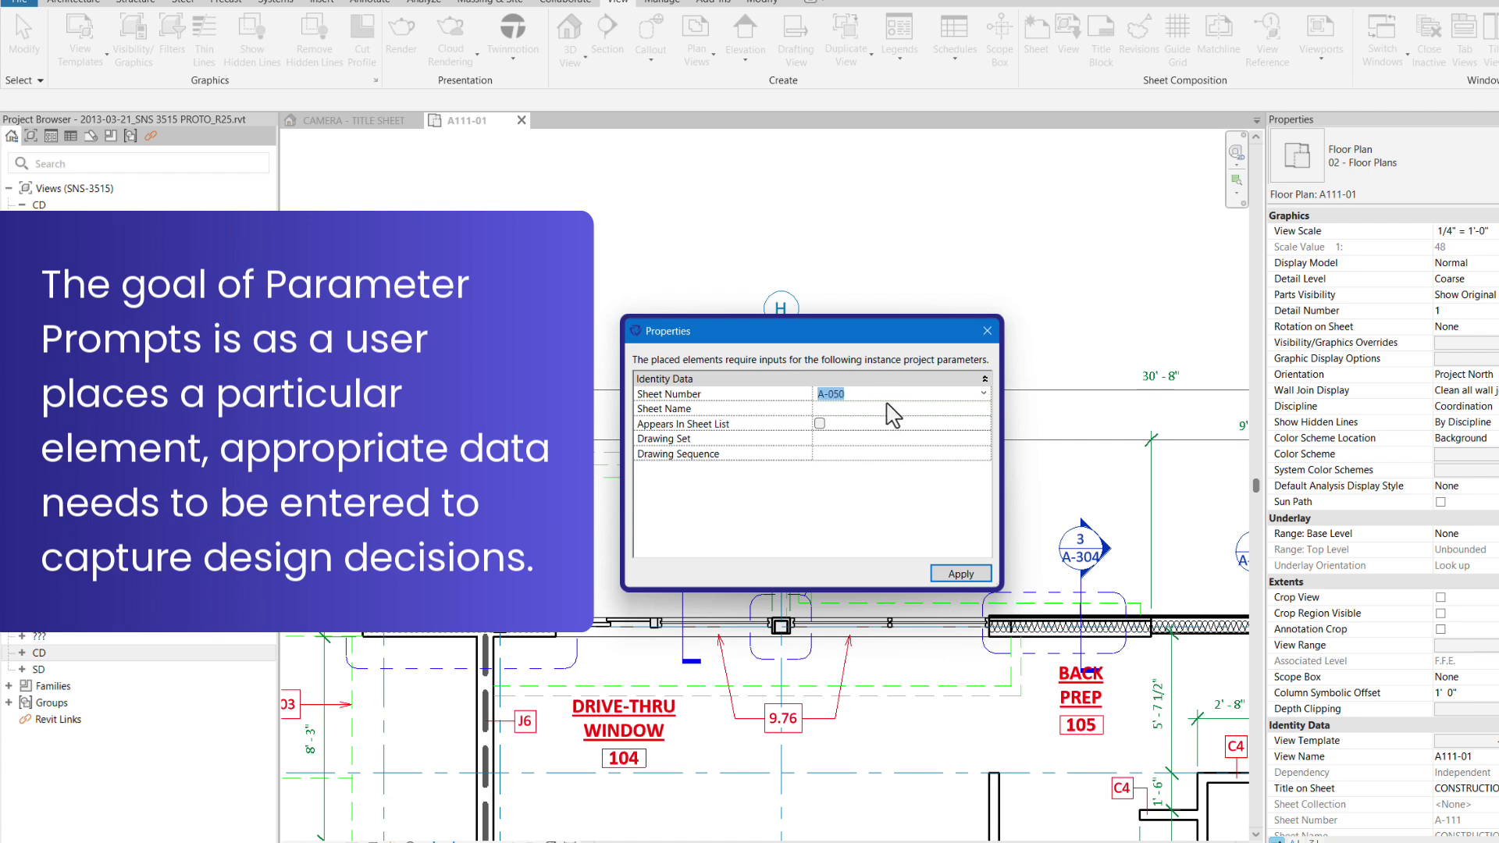
# Name the new sheet SITE PLAN and make it appear in the sheet list
pyautogui.click(983, 409)
pyautogui.write('si')
pyautogui.click(957, 425)
pyautogui.click(822, 423)
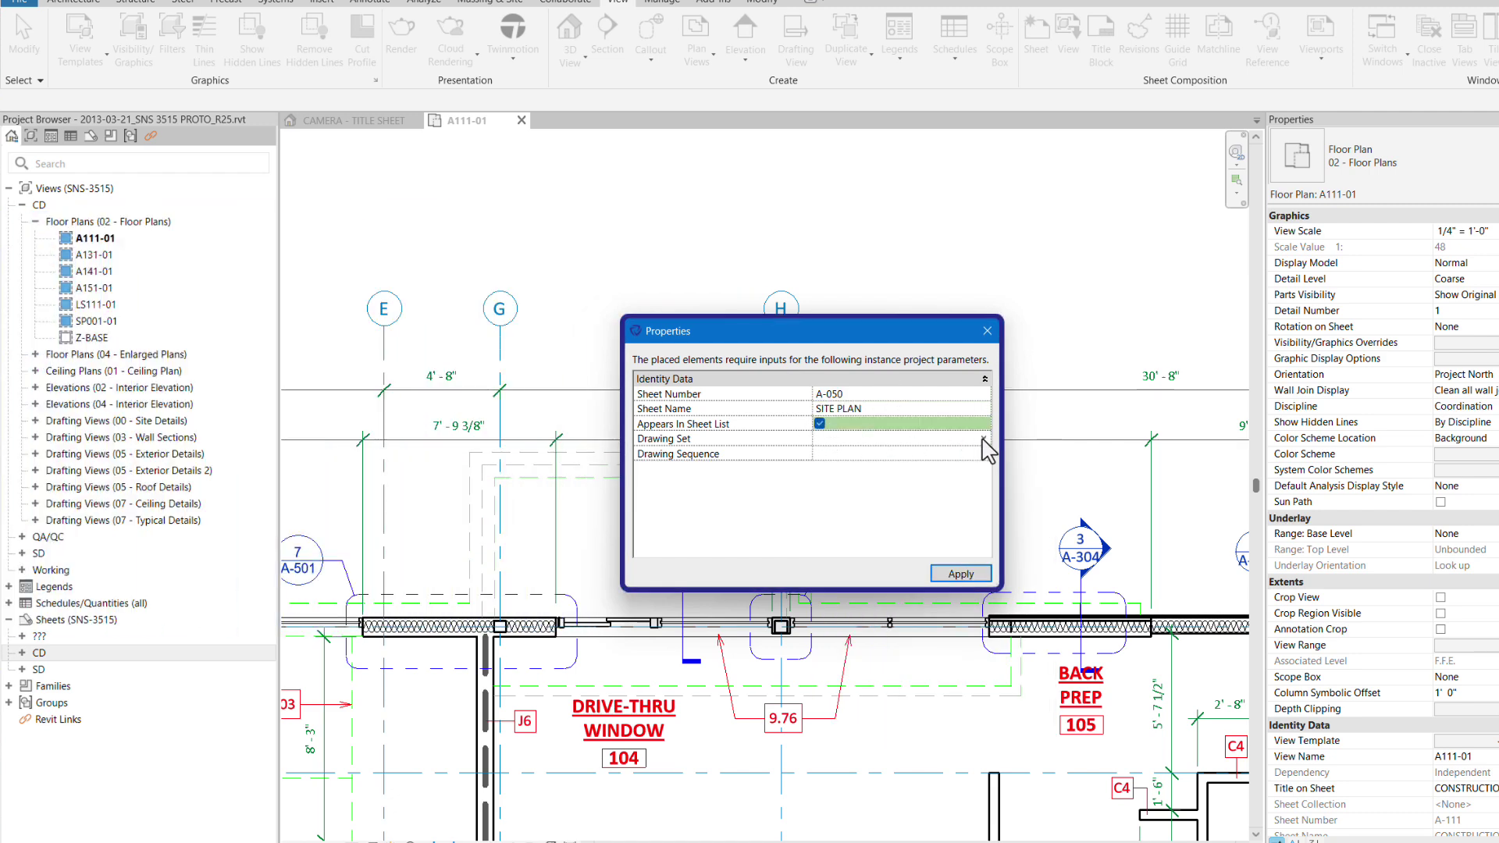
# Assign the sheet to drawing set CD and drawing sequence 03 - ARCHITECTURAL, and apply the parameters
pyautogui.click(983, 440)
pyautogui.click(825, 475)
pyautogui.click(984, 454)
pyautogui.click(933, 490)
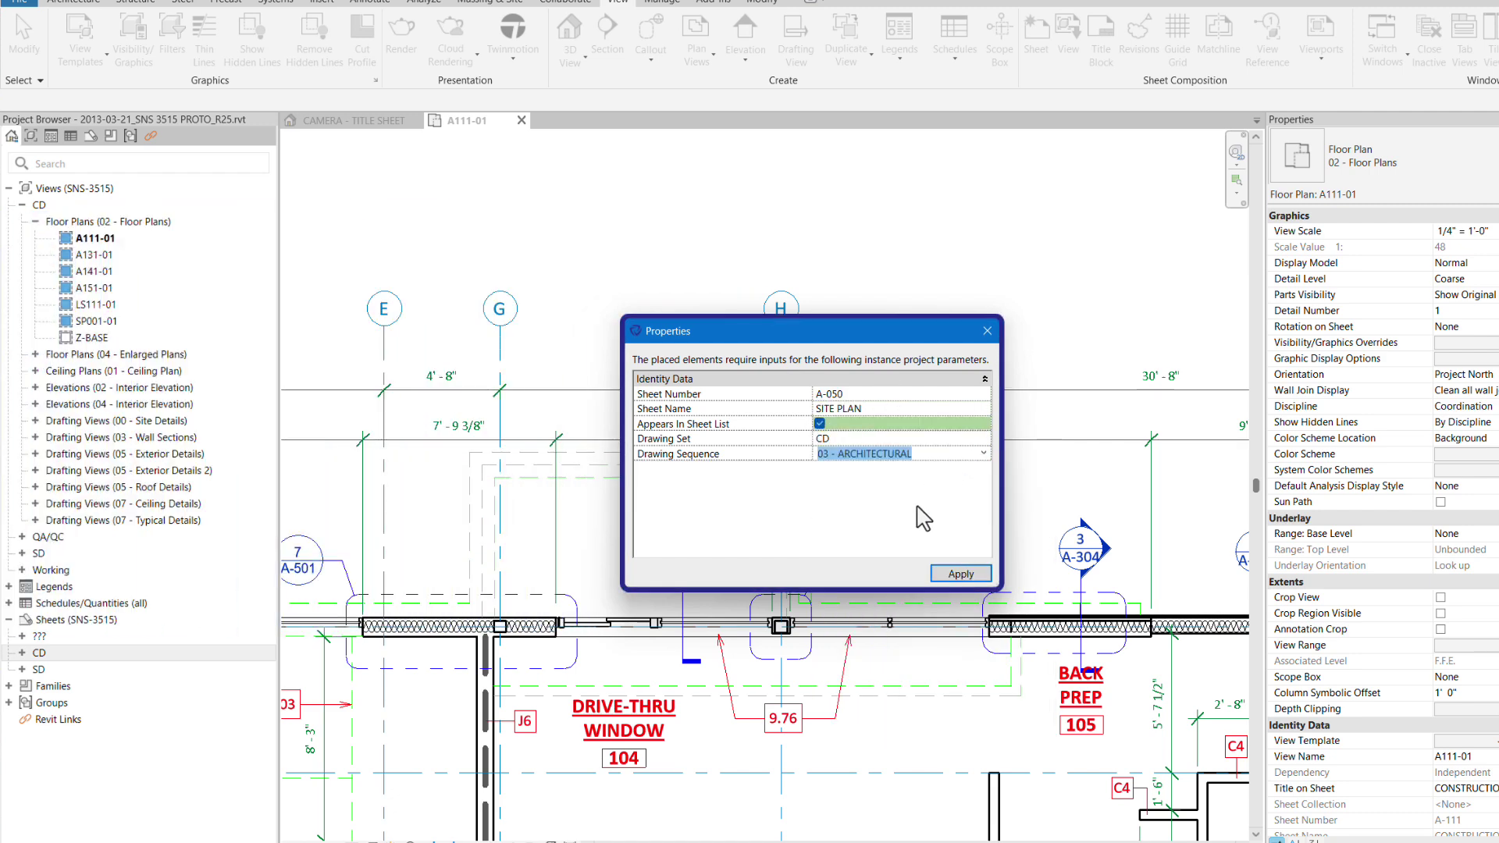
pyautogui.click(962, 574)
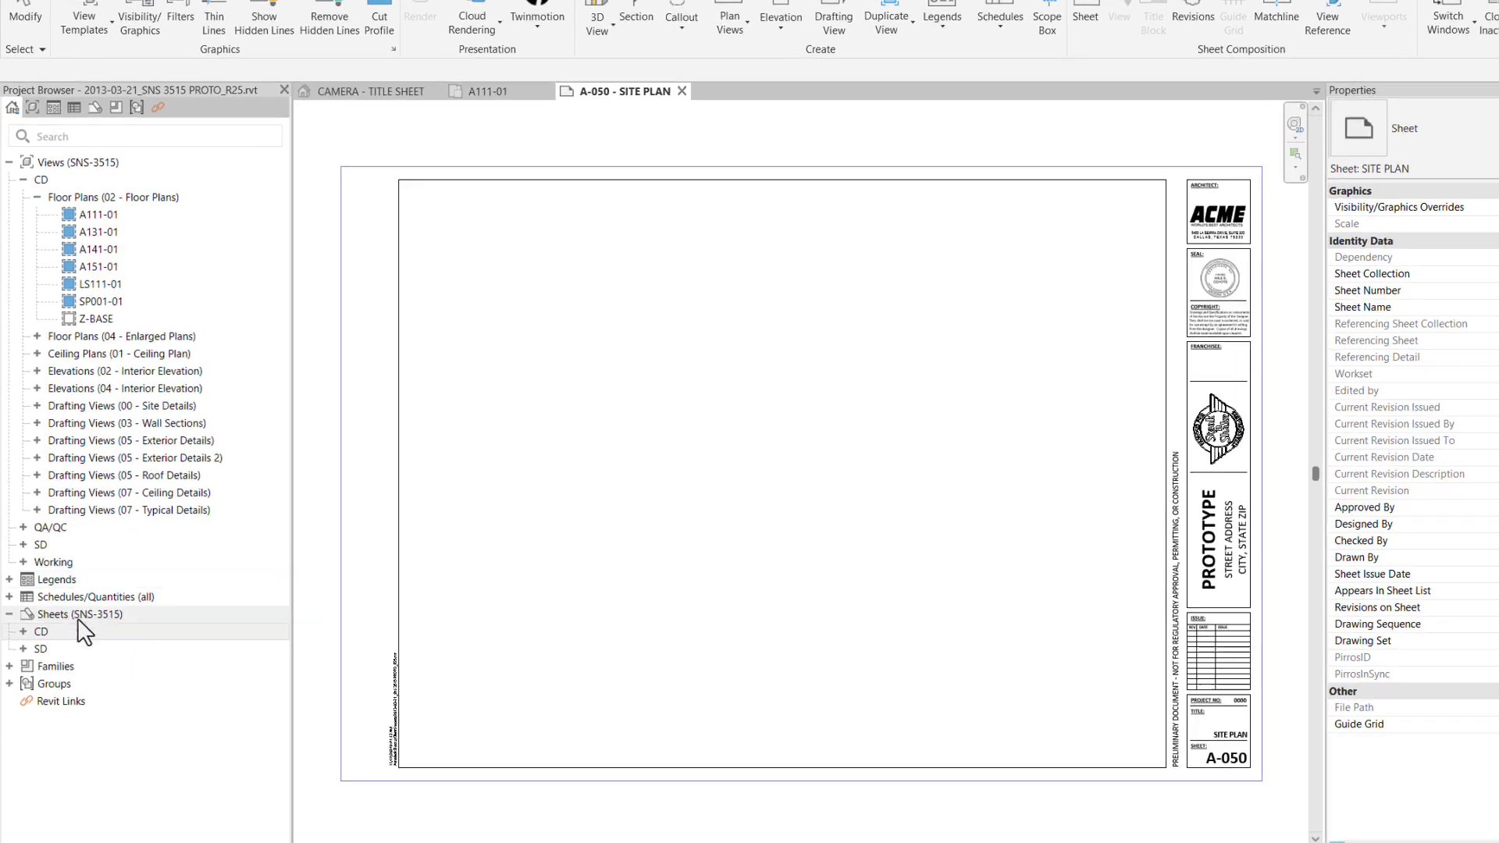
# Expand the CD sheets and their 03 - ARCHITECTURAL group to locate the new site plan sheet
pyautogui.click(23, 631)
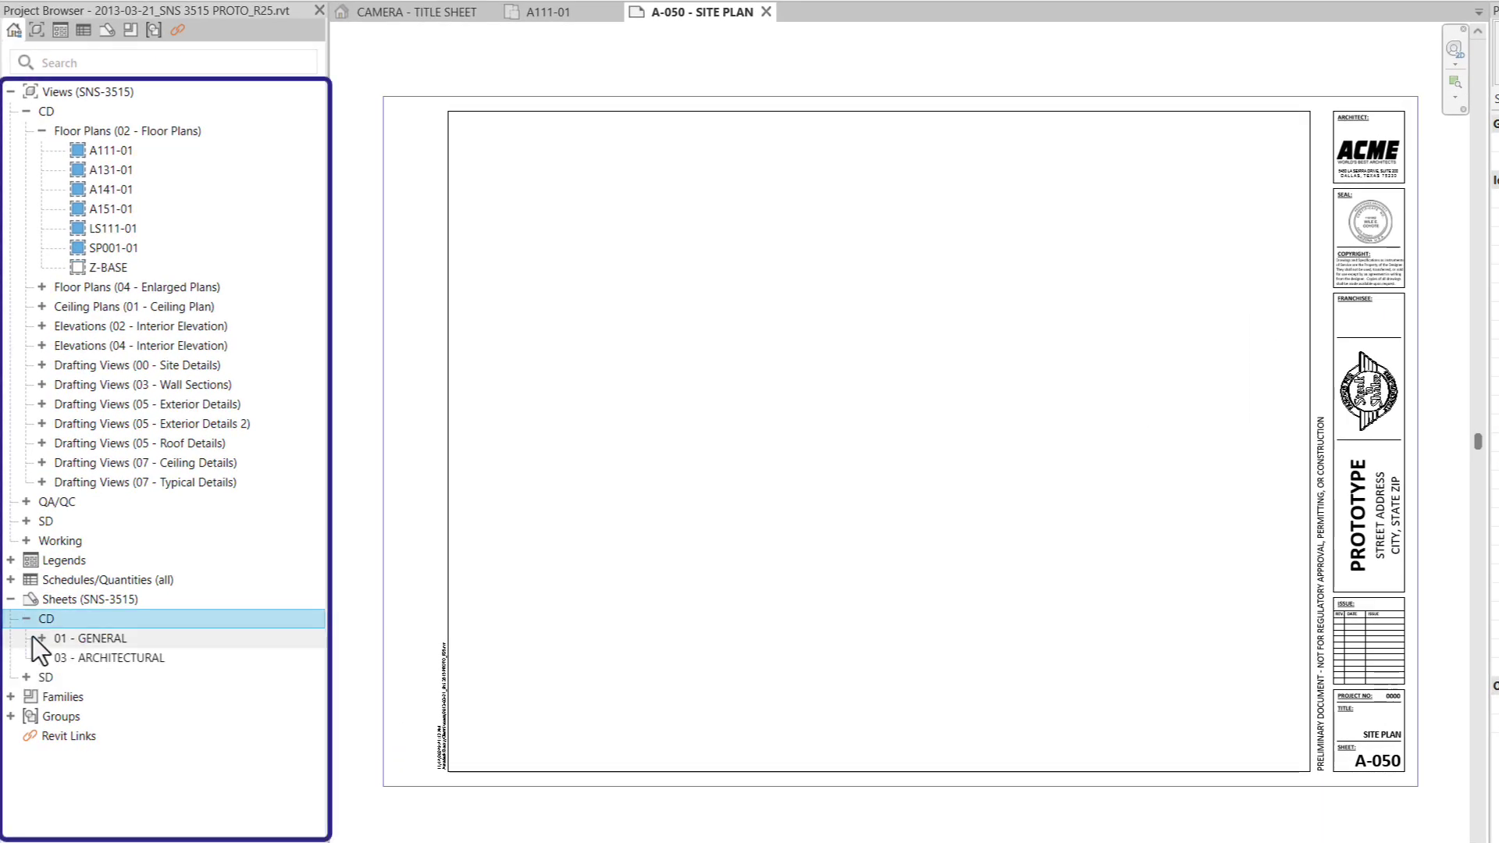
pyautogui.click(39, 657)
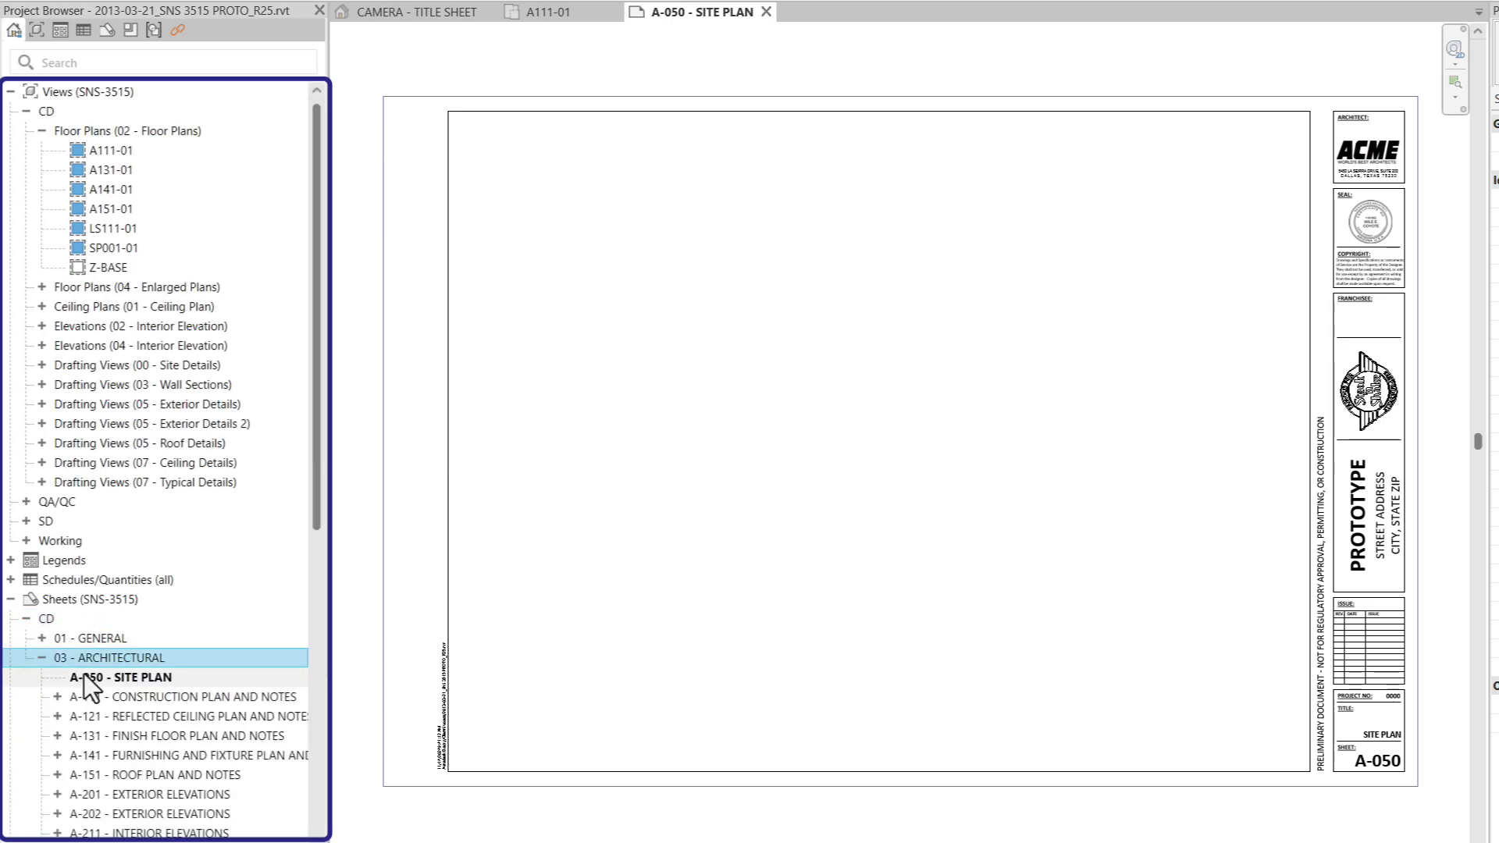
# Place the Z-BASE floor plan view on the A-050 site plan sheet, in the drawing area beside the title block
pyautogui.click(131, 673)
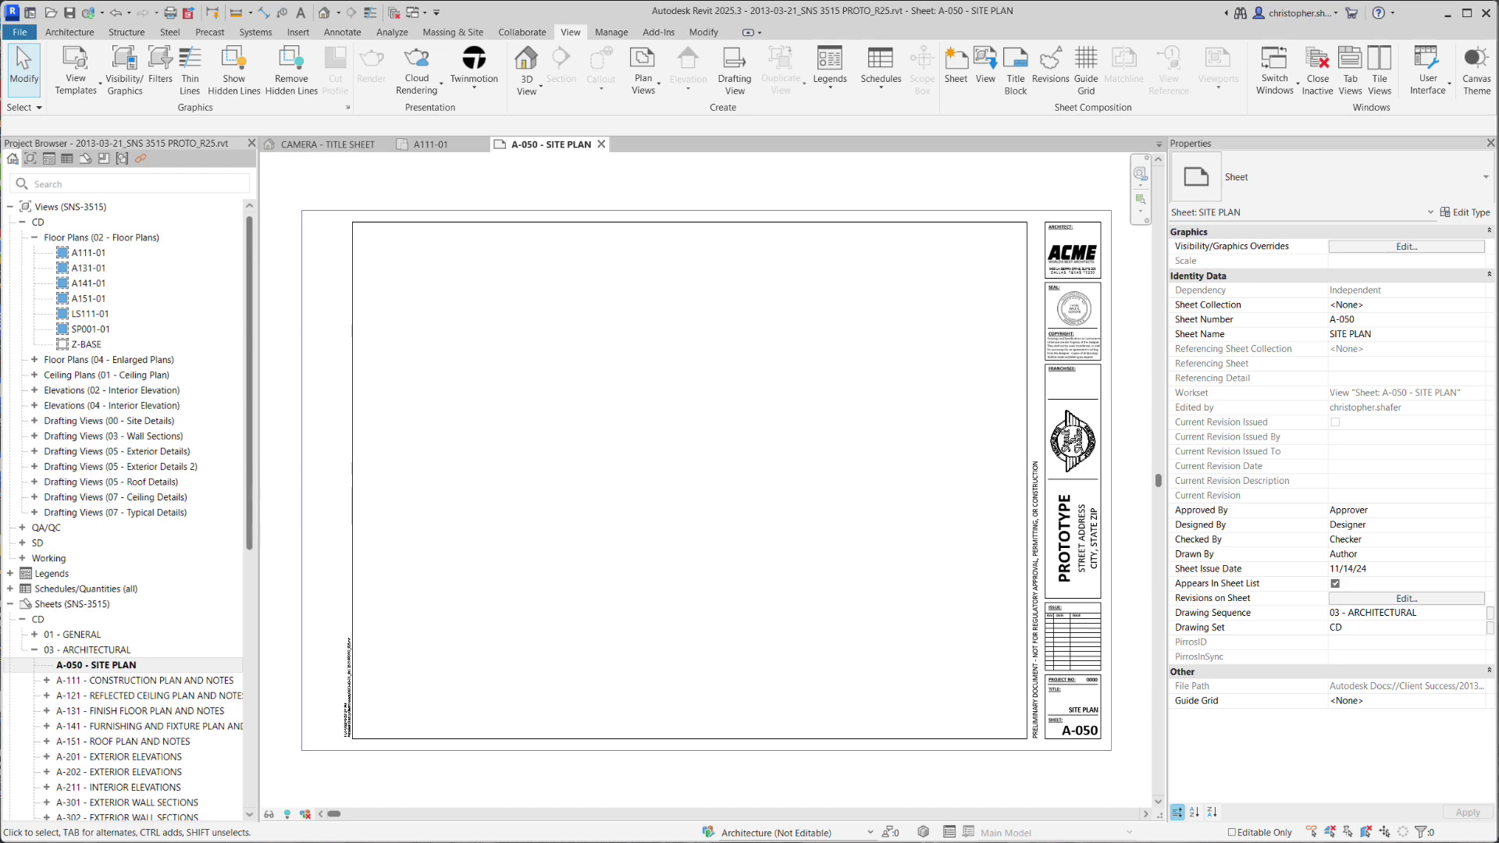
pyautogui.click(86, 345)
pyautogui.moveTo(851, 402); pyautogui.dragTo(890, 399)
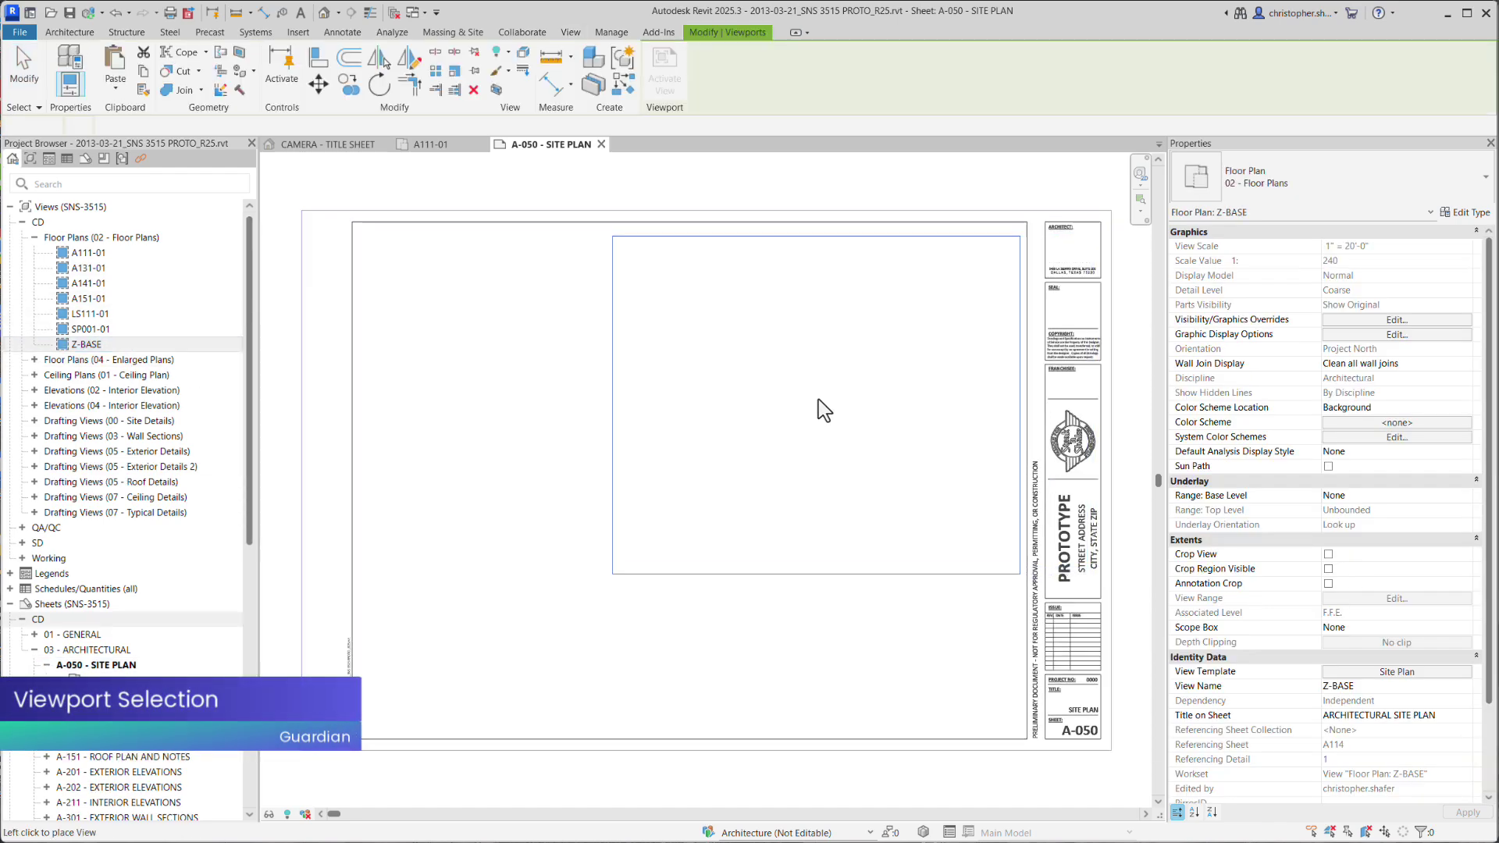
pyautogui.click(824, 403)
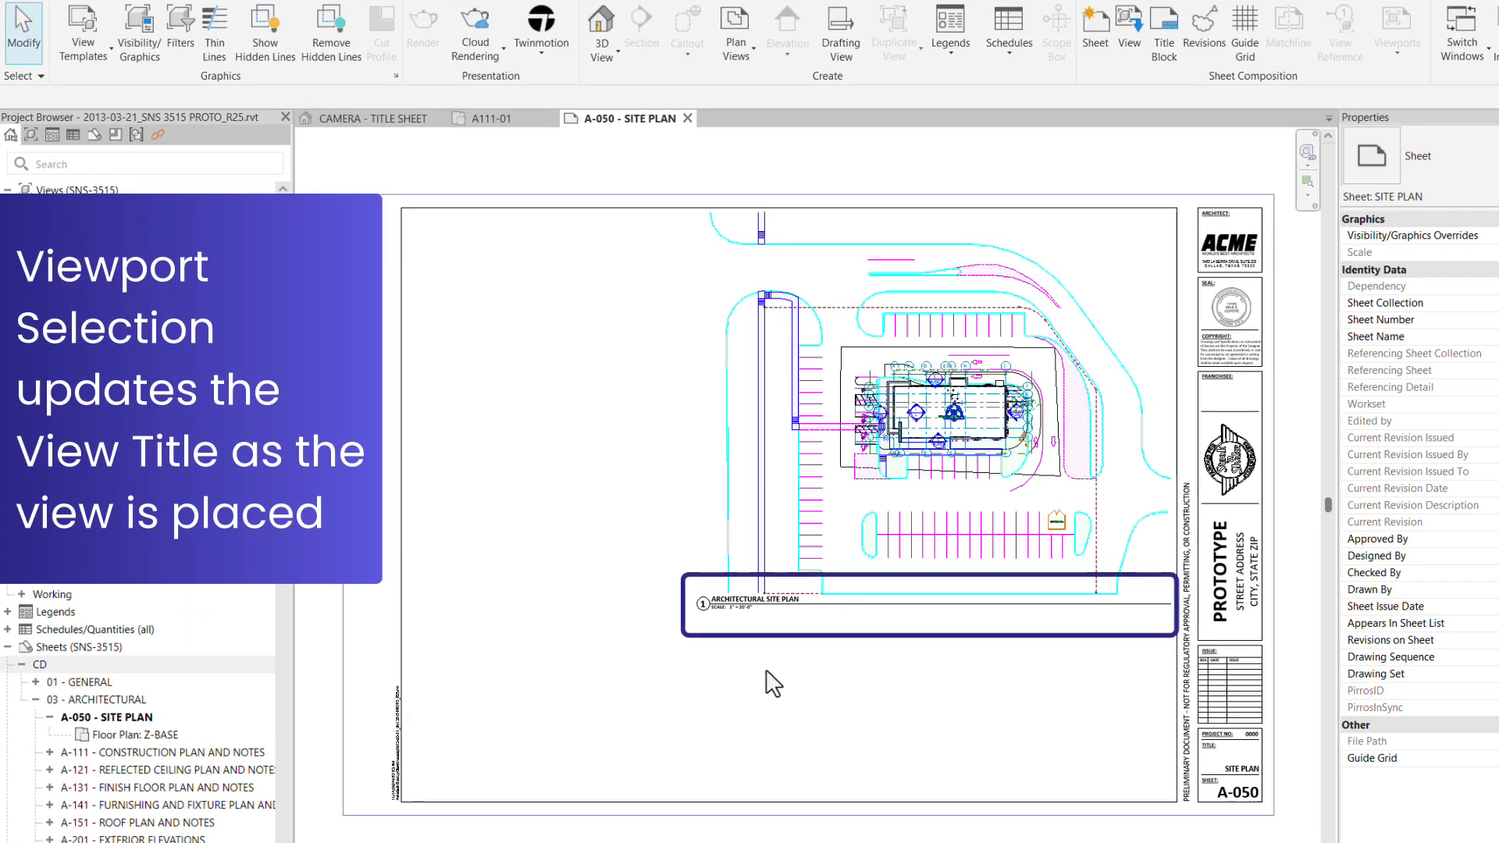
# Place the A111-GENERAL NOTES legend in the upper-left area of the A-050 sheet, beside the site plan
pyautogui.click(7, 612)
pyautogui.moveTo(65, 627); pyautogui.dragTo(566, 483)
pyautogui.click(567, 453)
pyautogui.click(569, 418)
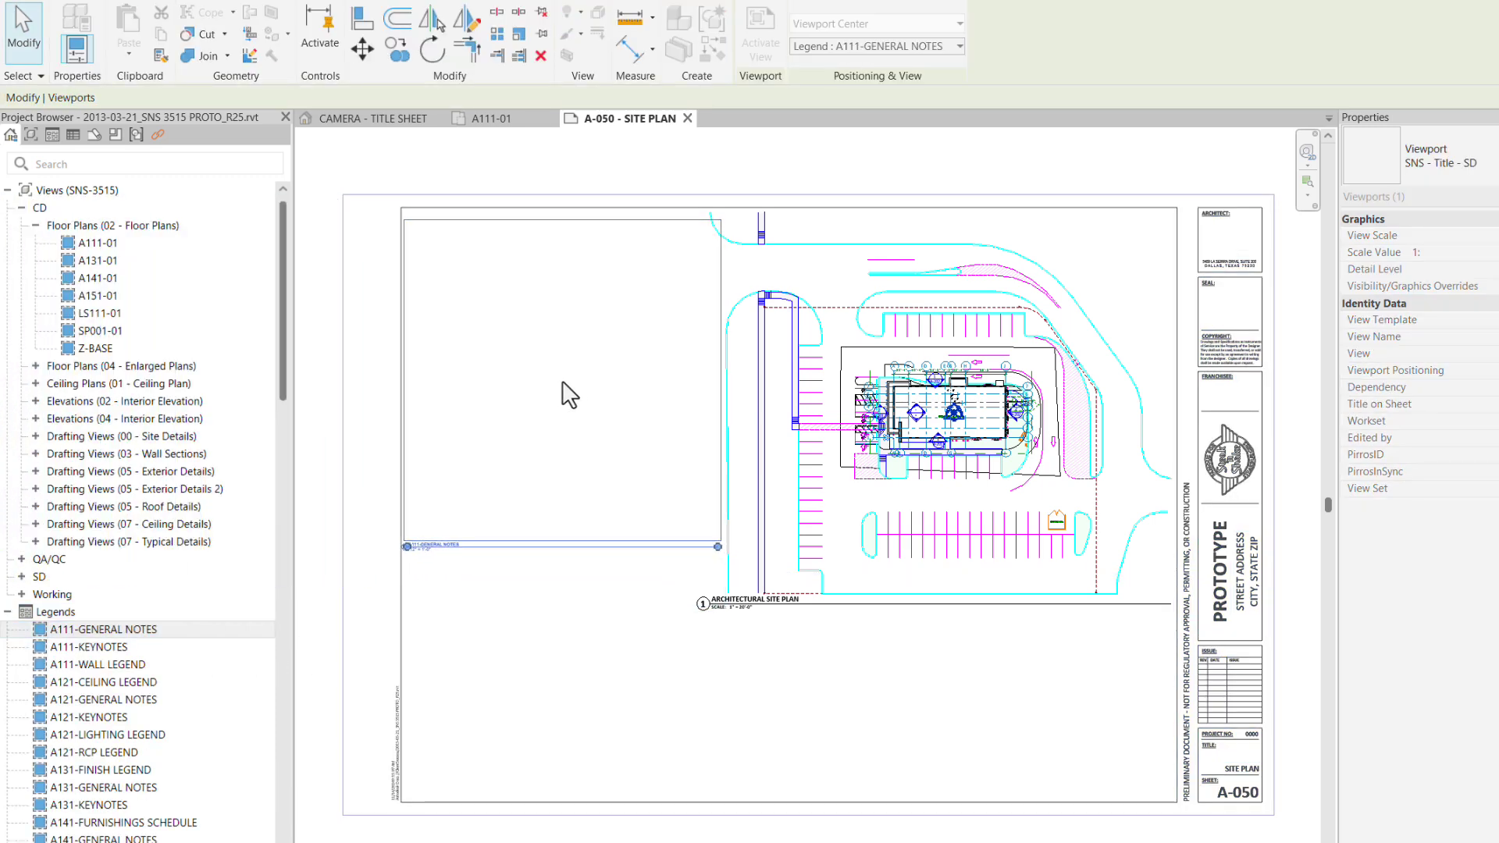
pyautogui.click(522, 612)
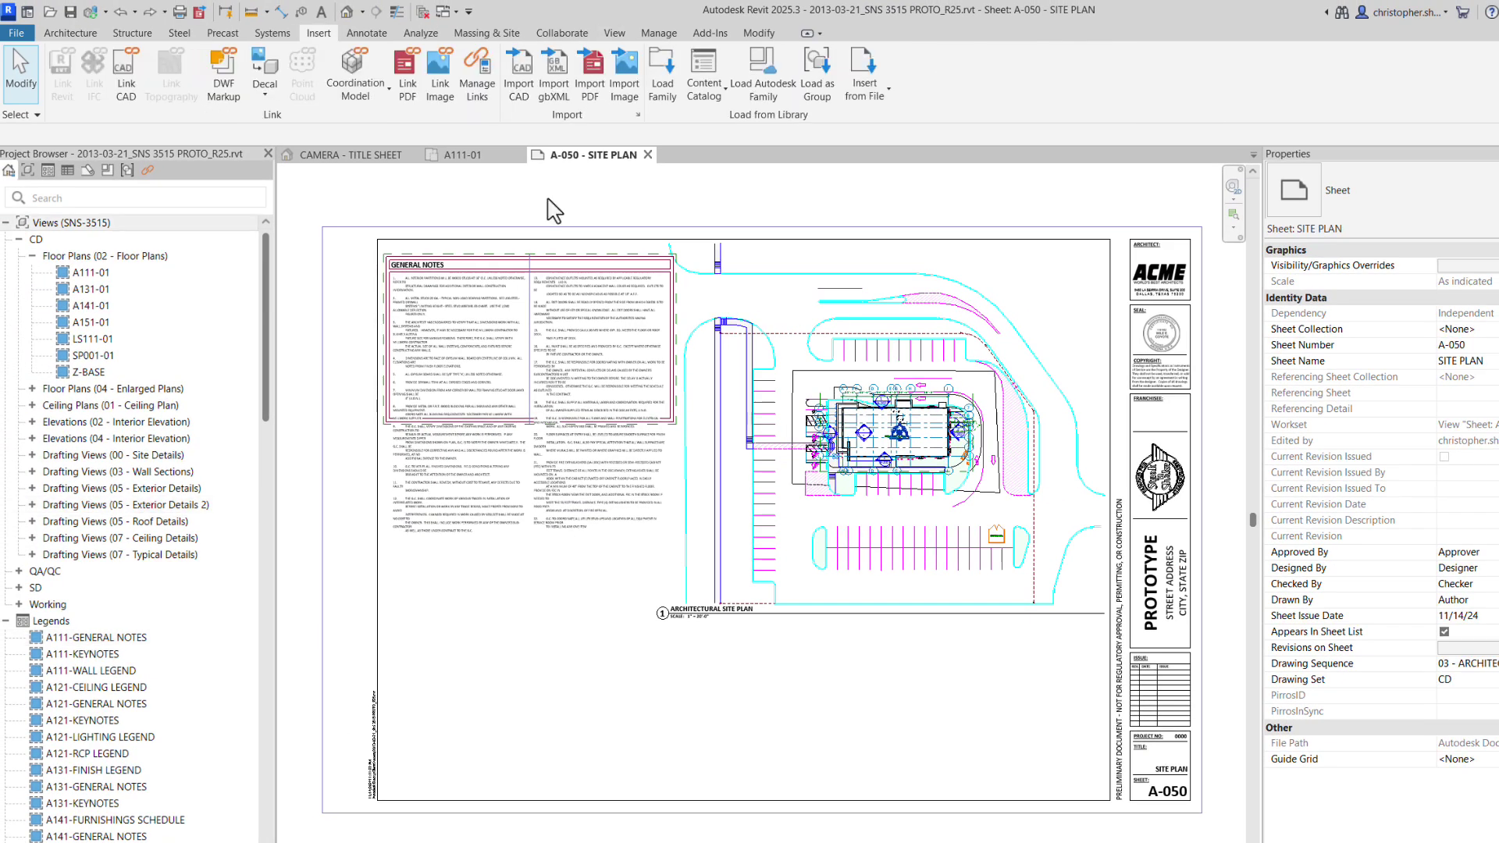
# From the A111-01 floor plan, load the family My Favorite_Workstation-L-Shaped.rfa from the Revit Secret Stash folder
pyautogui.click(476, 155)
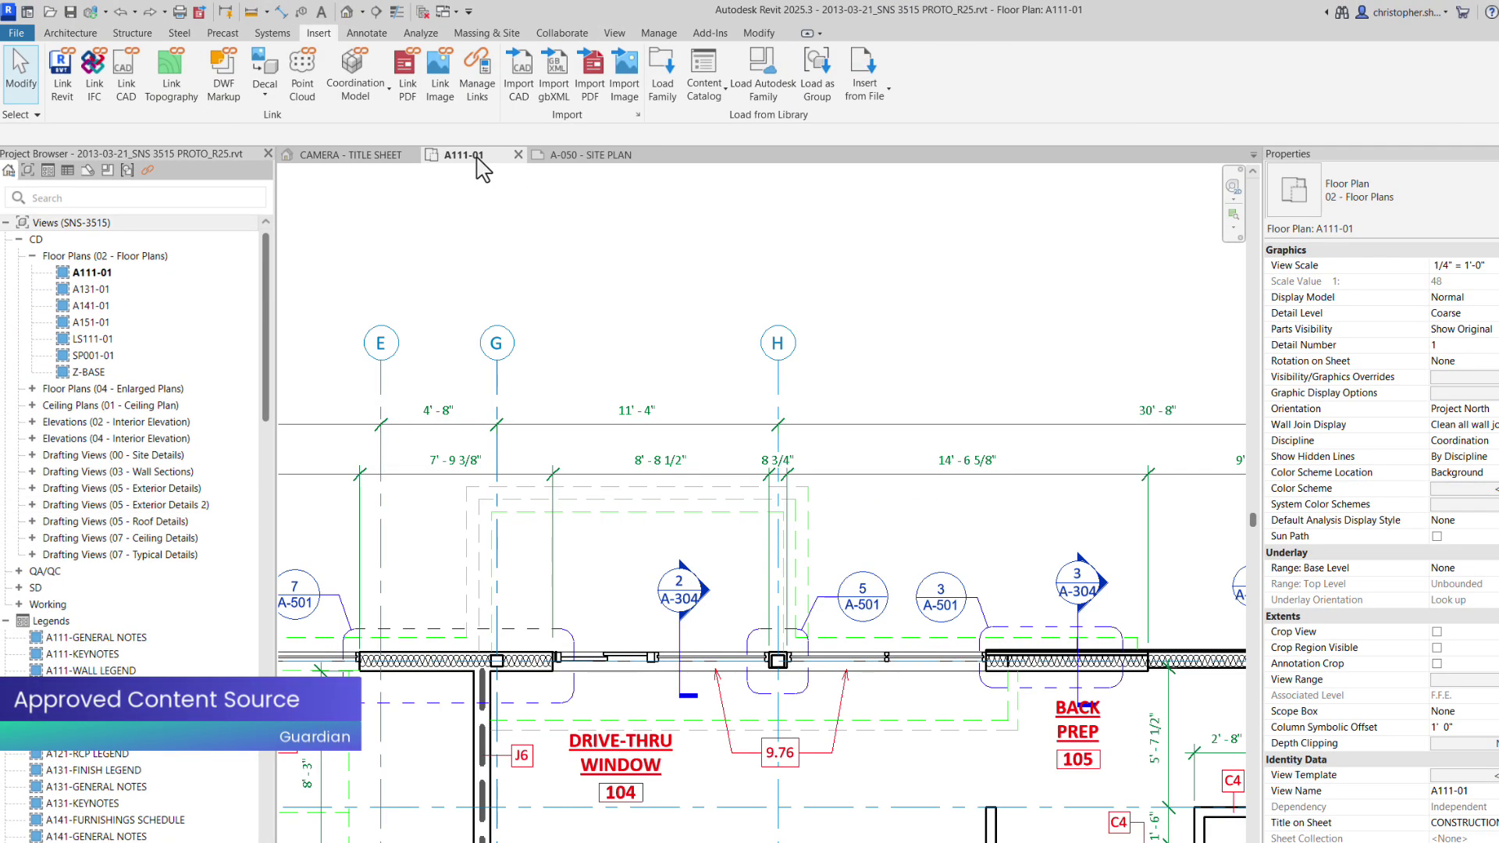
pyautogui.click(660, 86)
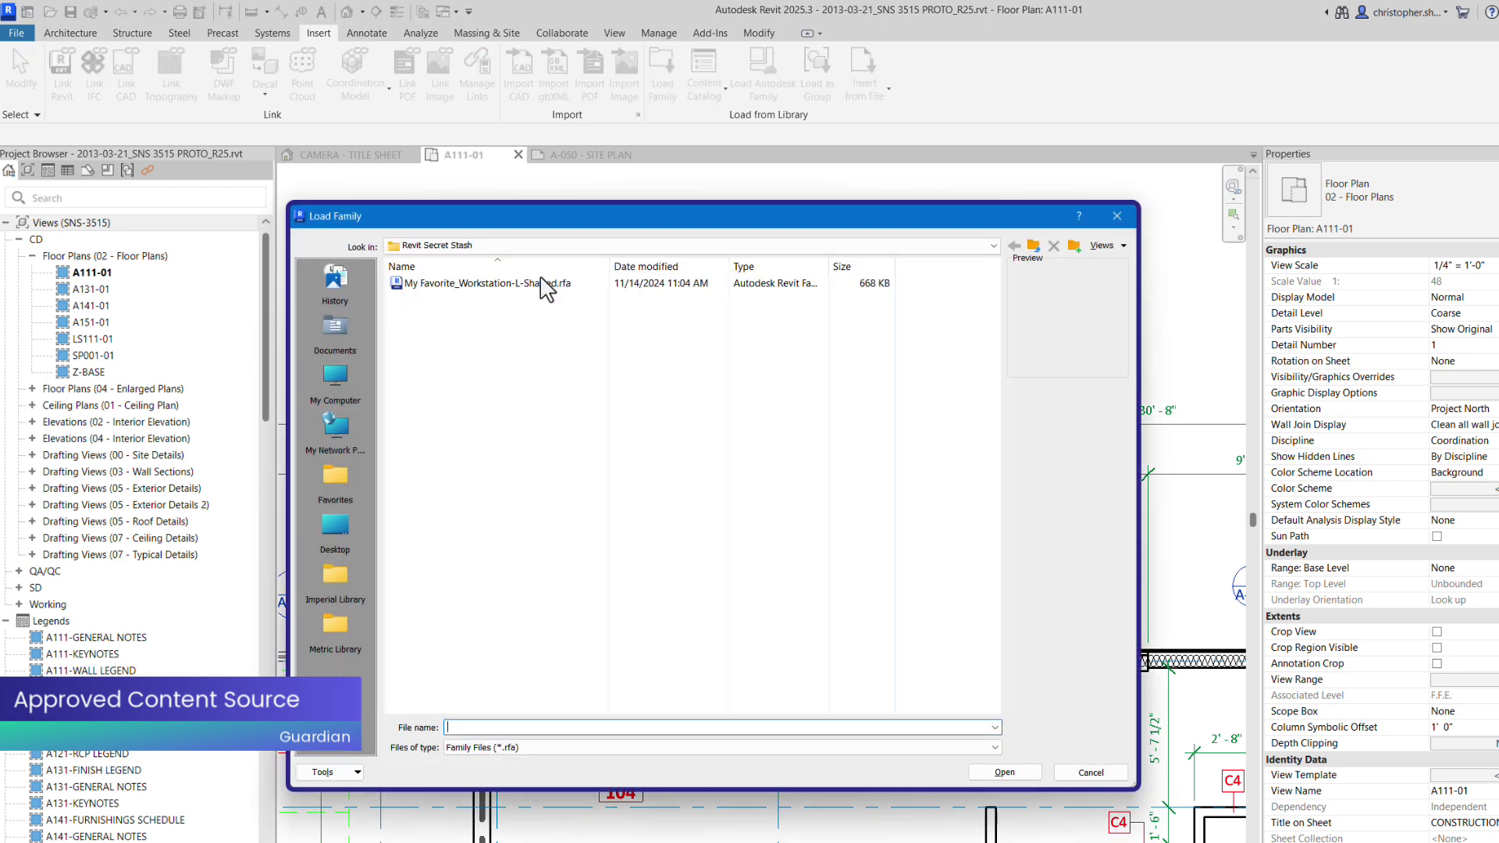
pyautogui.click(535, 284)
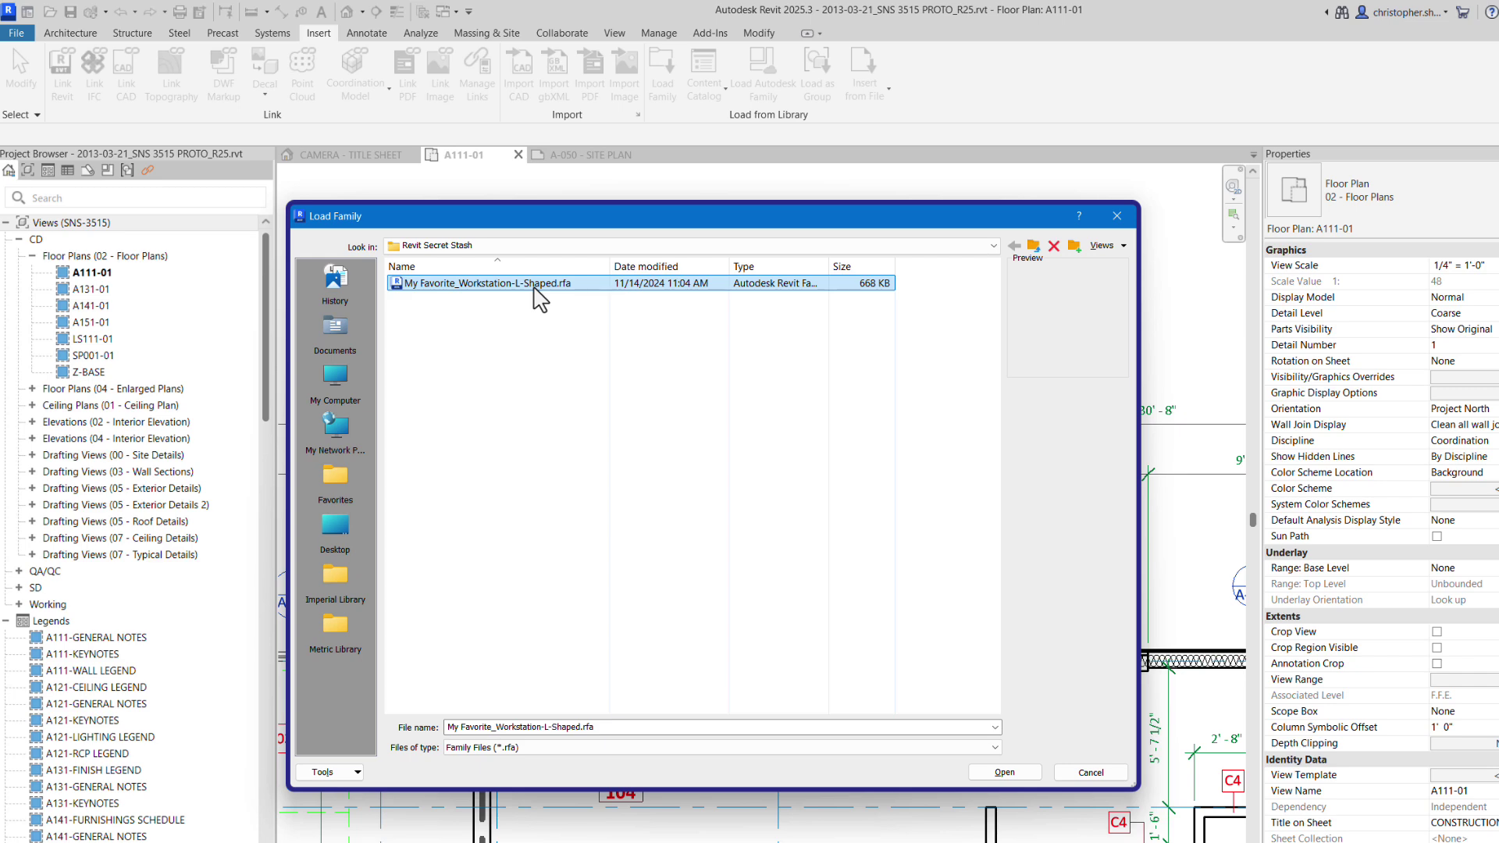
pyautogui.click(1000, 771)
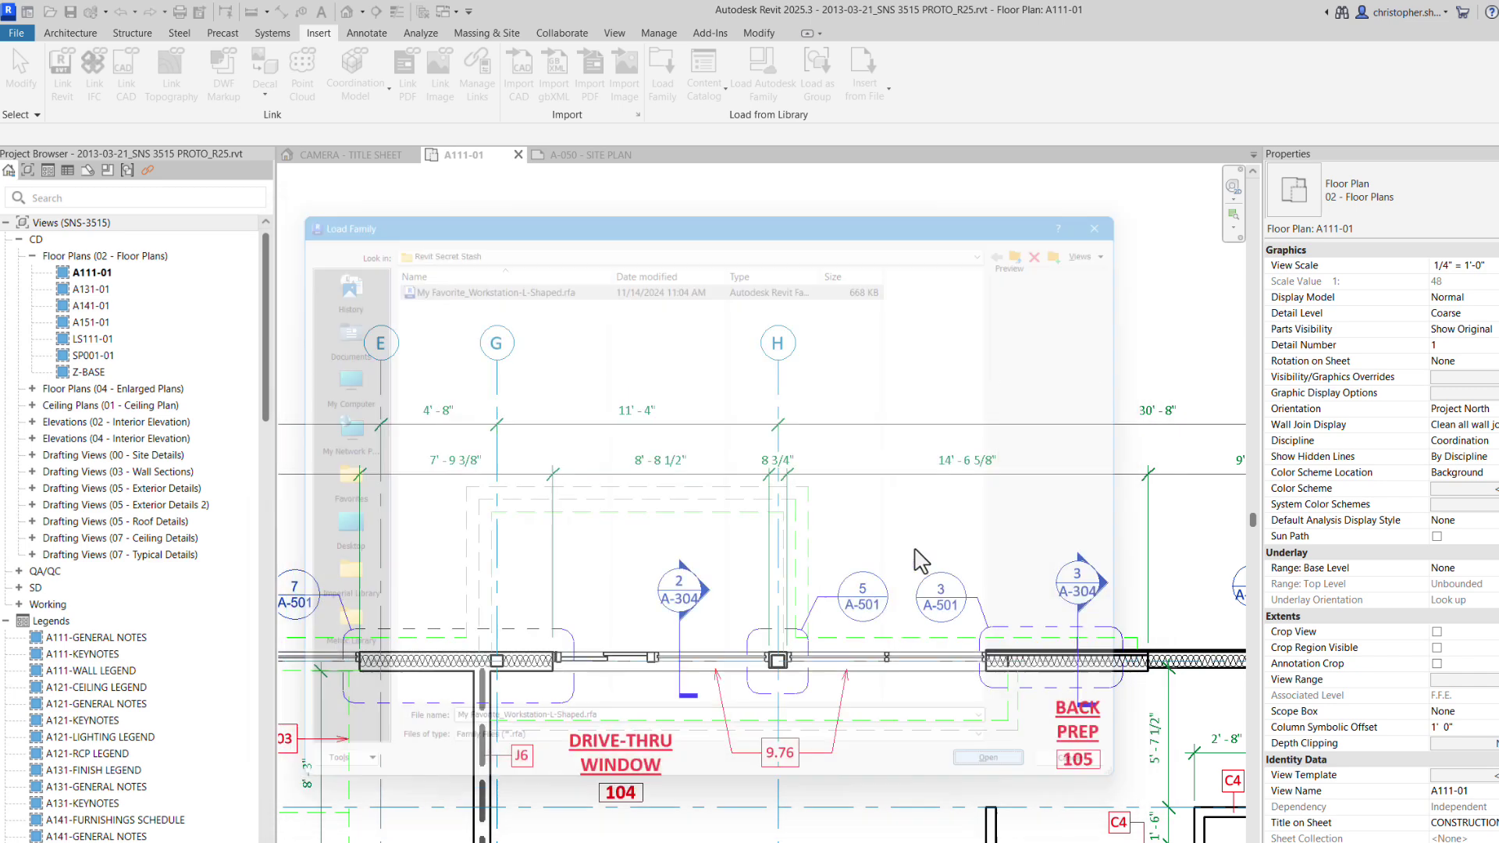